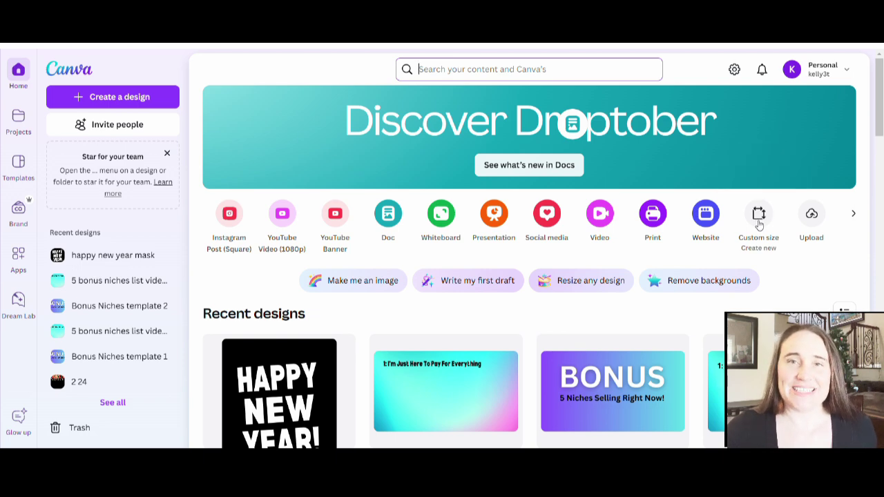
# - Create a new blank design at the recent custom size of 4500 × 5400 px
pyautogui.click(758, 219)
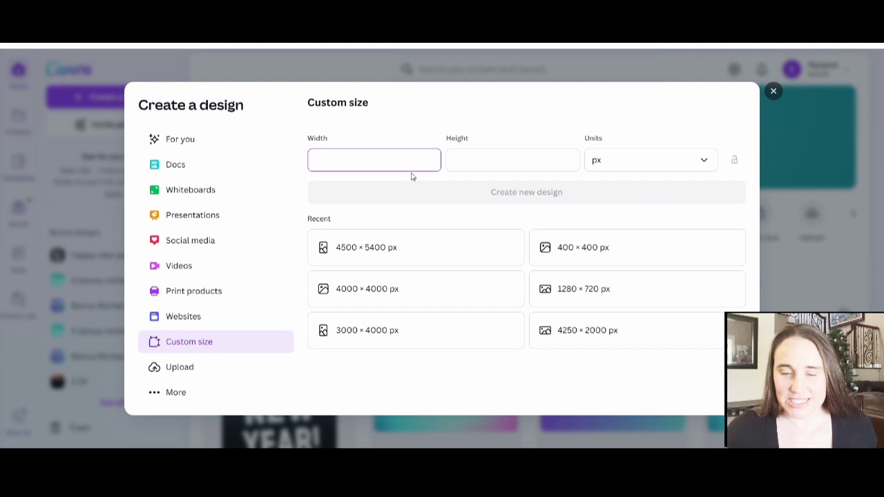
pyautogui.click(397, 247)
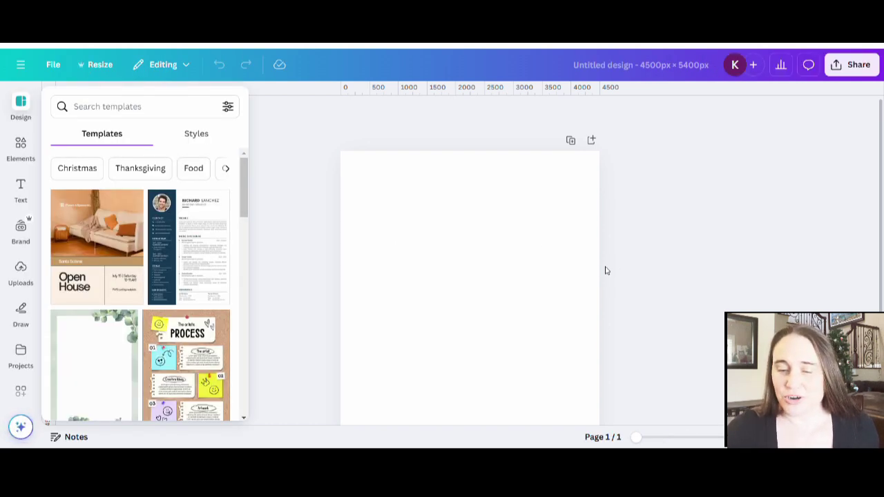
pyautogui.scroll(-1, 738, 255)
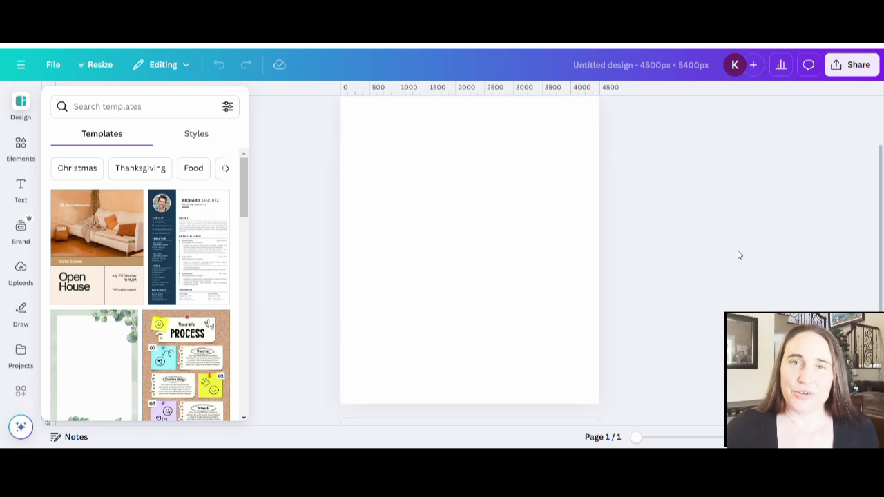
# - Fill the page background with the solid black swatch
pyautogui.click(486, 259)
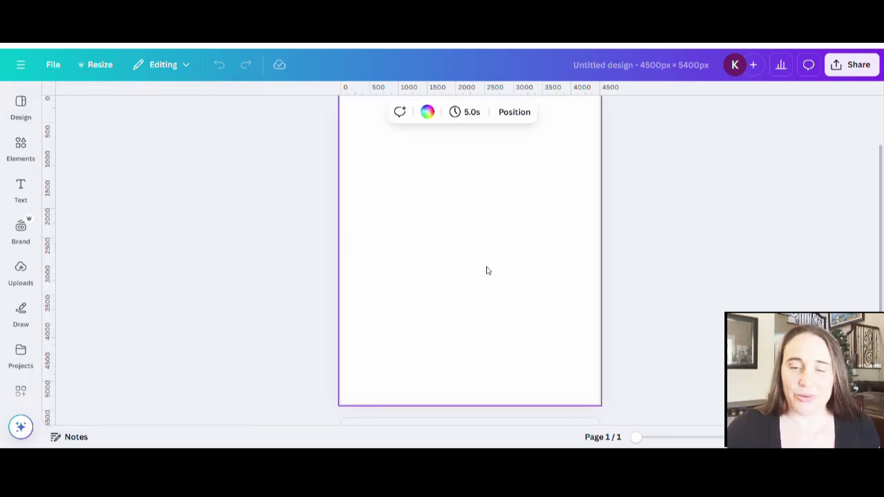
pyautogui.scroll(1, 459, 178)
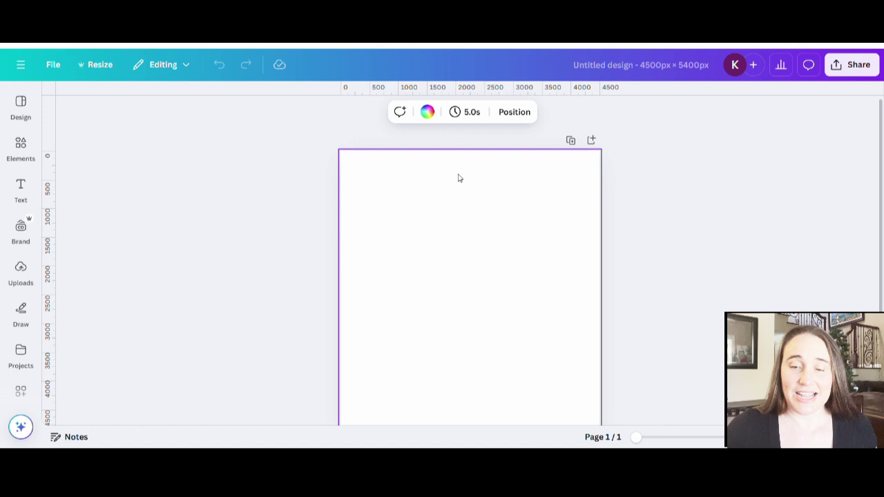
pyautogui.click(428, 112)
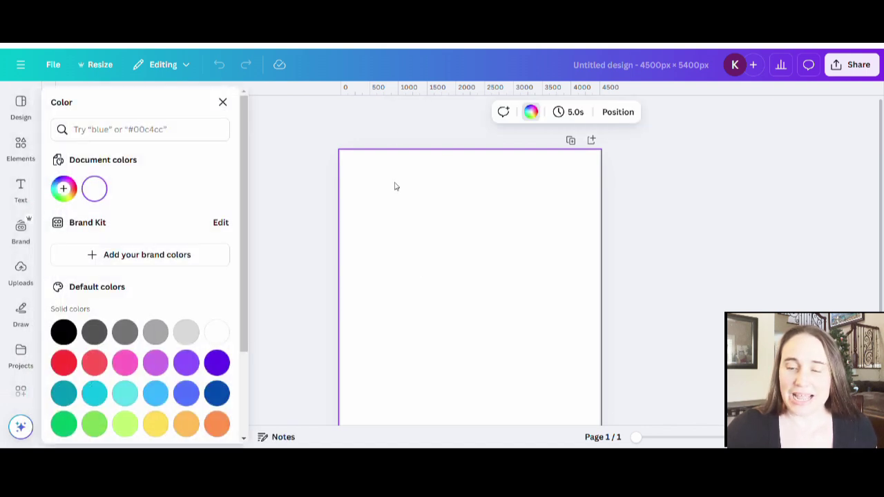
pyautogui.click(63, 332)
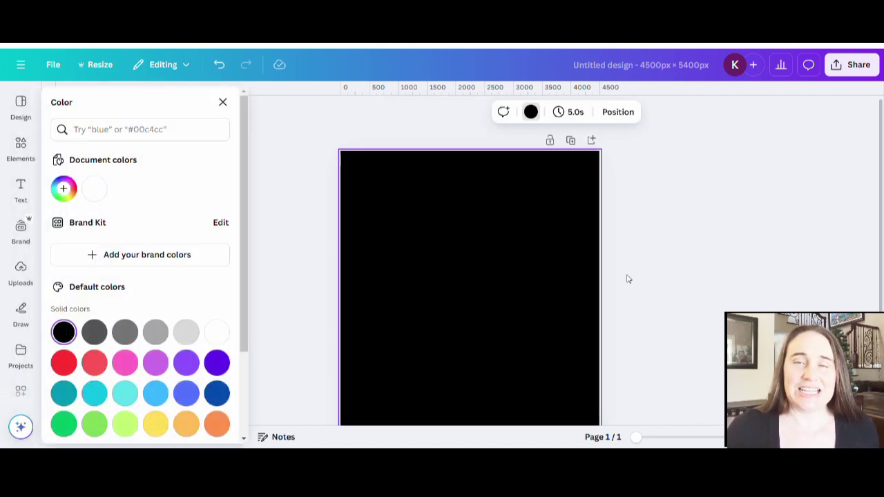
pyautogui.click(662, 277)
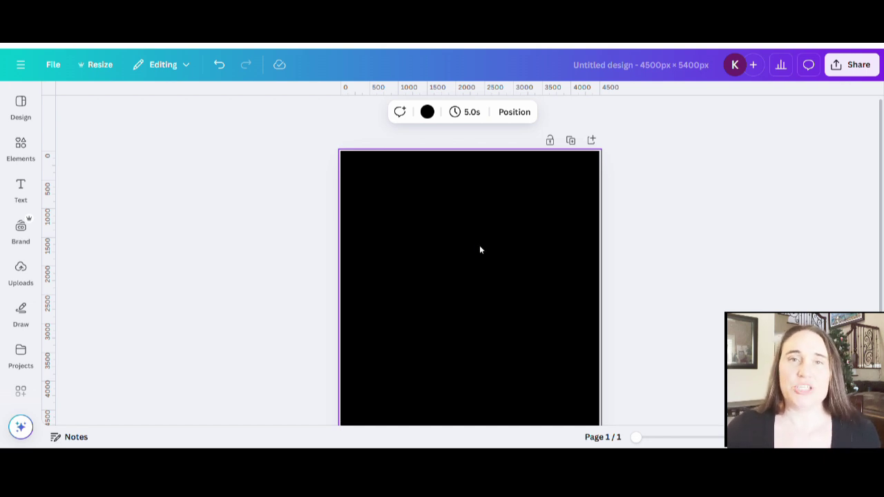
# - Add a white text box reading '2 25', leaving a gap for the zero
pyautogui.press('t')
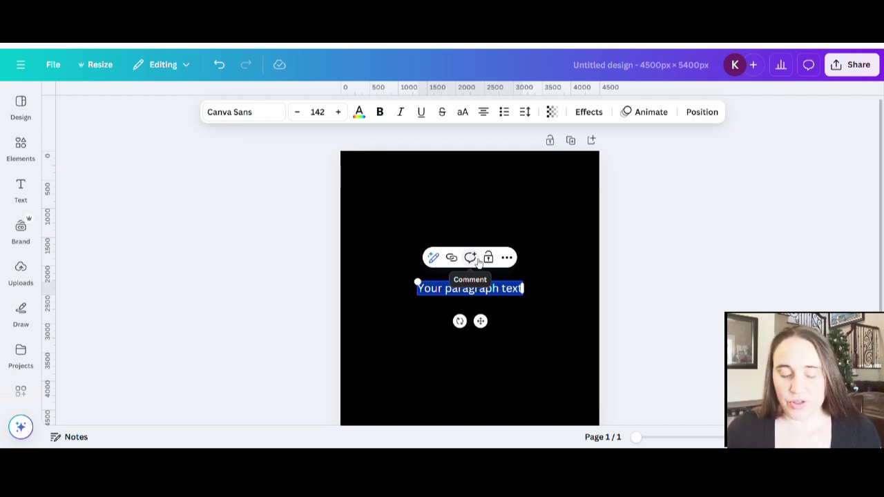
pyautogui.press('BackSpace')
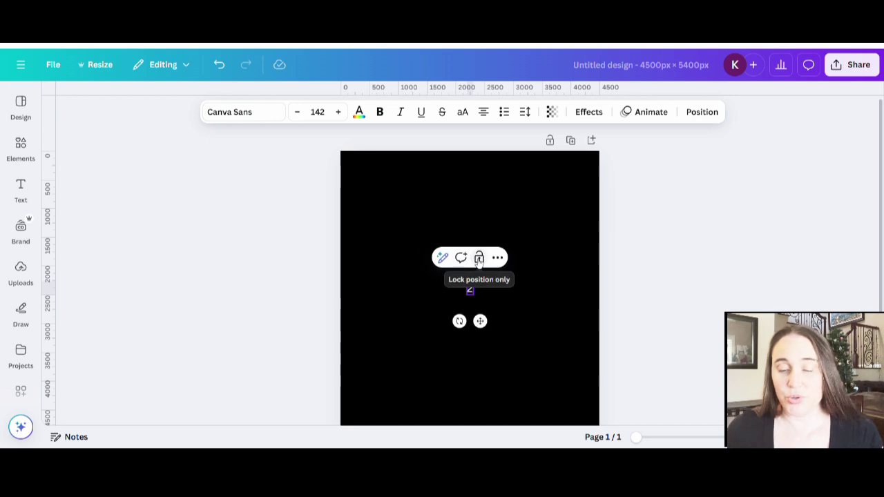
pyautogui.write('2')
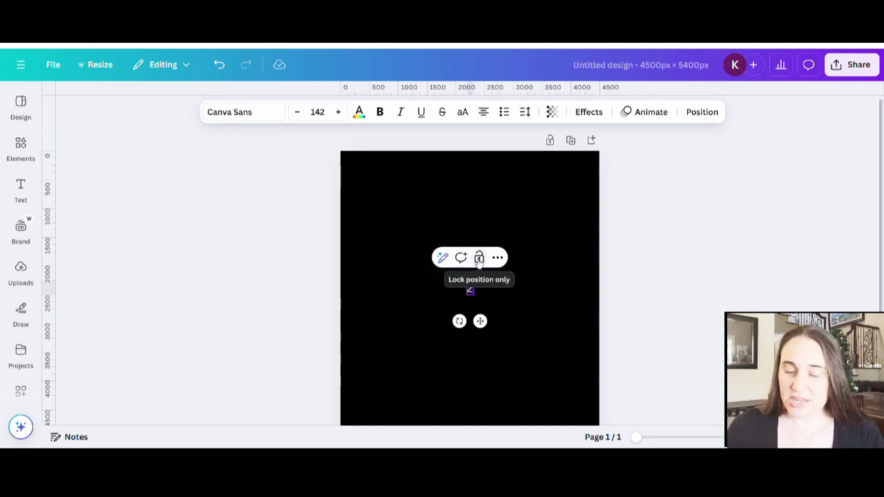
pyautogui.write('0')
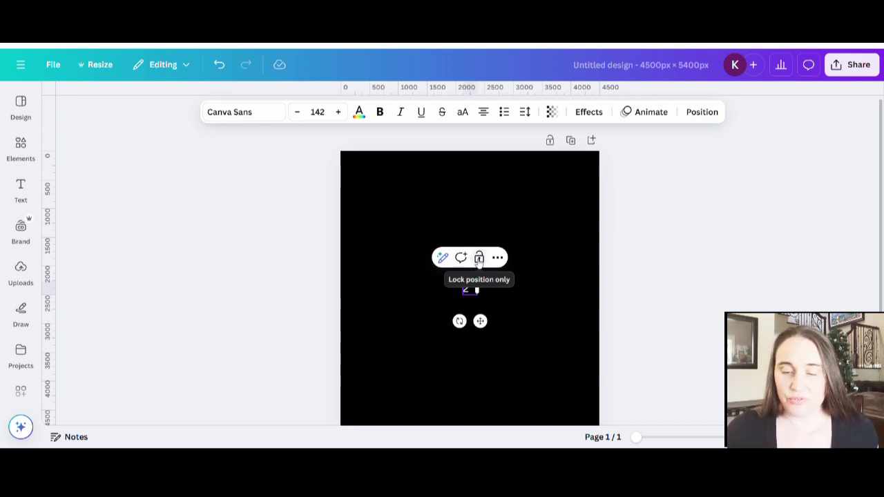
pyautogui.write('25')
pyautogui.click(558, 205)
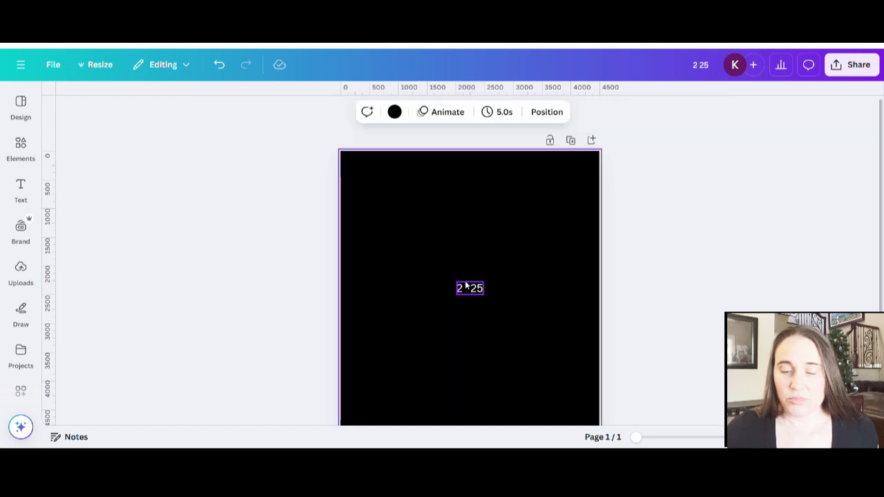
# - Enlarge the 2 25 text to about size 873 and move it to the page top
pyautogui.click(460, 287)
pyautogui.moveTo(456, 282); pyautogui.dragTo(382, 245)
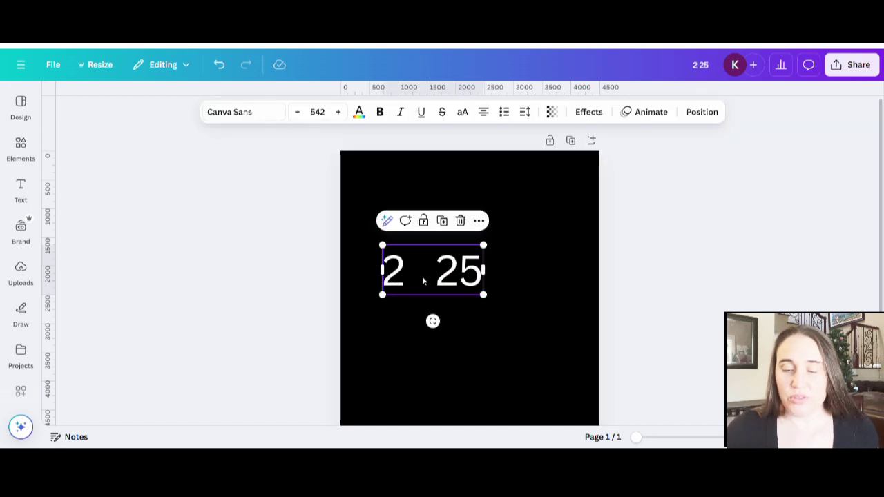
pyautogui.moveTo(483, 295); pyautogui.dragTo(560, 373)
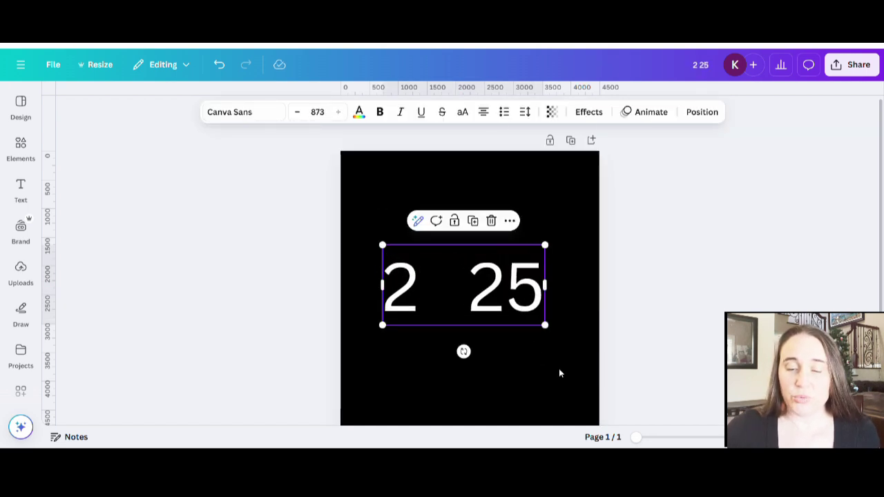
pyautogui.click(560, 373)
pyautogui.moveTo(506, 308); pyautogui.dragTo(516, 229)
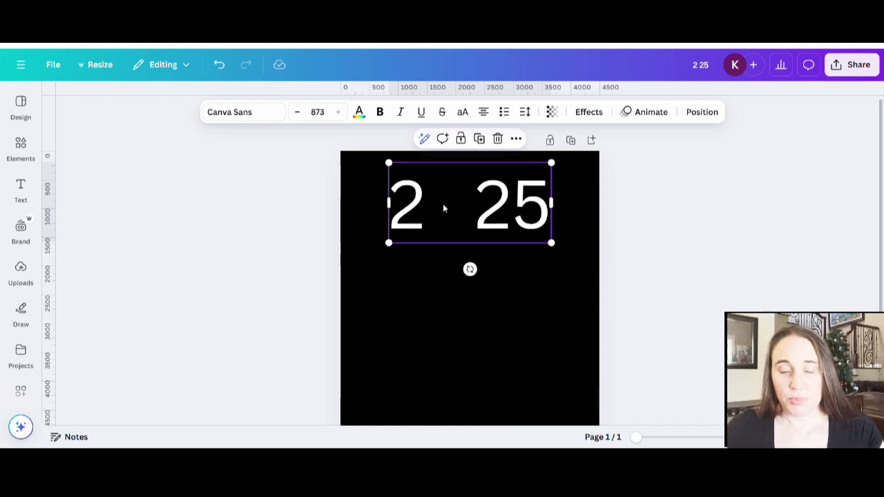
pyautogui.click(491, 343)
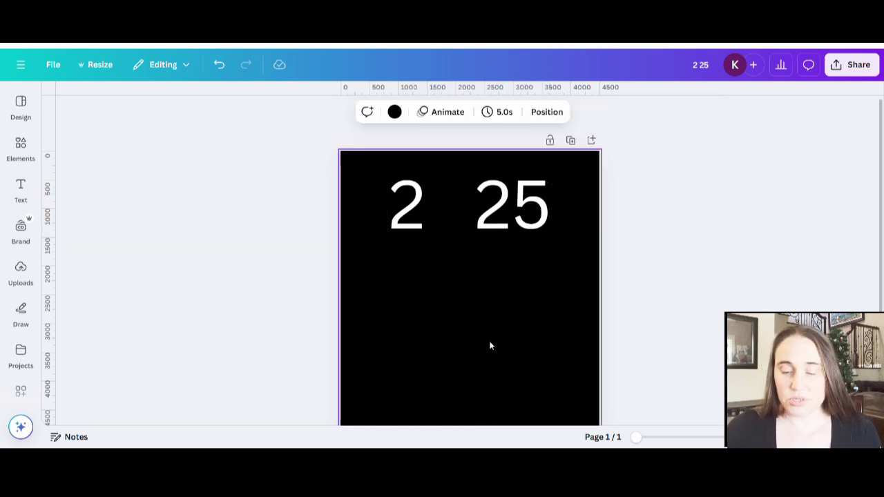
# - Add a second text box reading 'the year of the snake'
pyautogui.press('t')
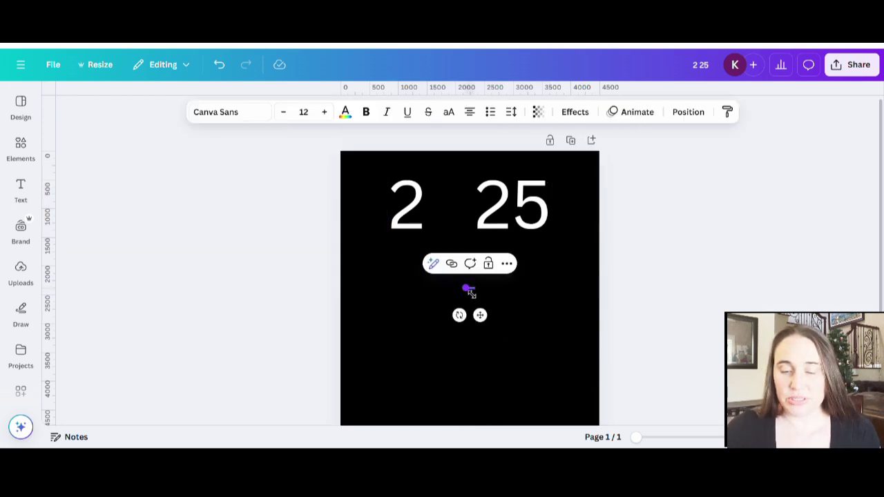
pyautogui.moveTo(469, 293)
pyautogui.mouseDown()
pyautogui.moveTo(474, 285)
pyautogui.moveTo(474, 293)
pyautogui.mouseUp()
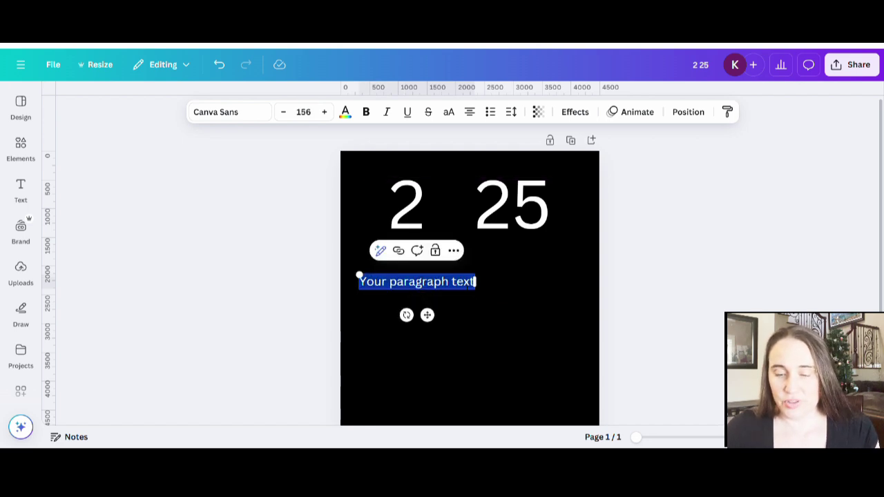
pyautogui.write('the year of')
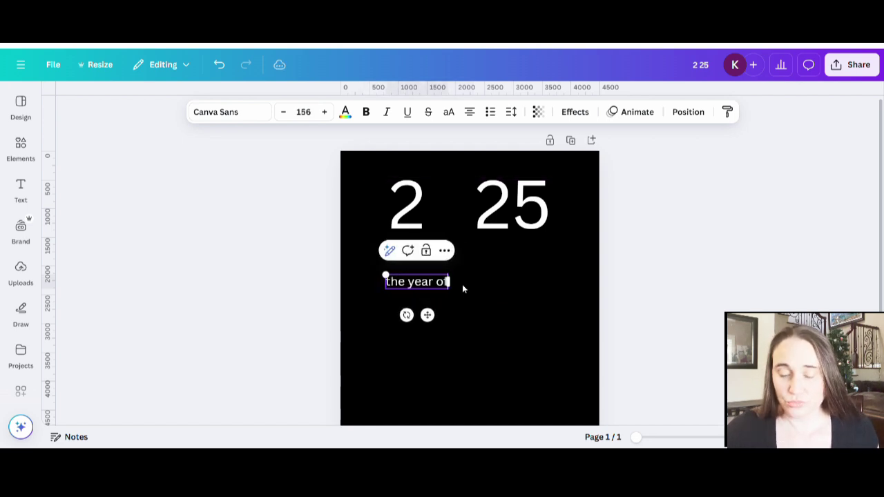
pyautogui.write(' the snake')
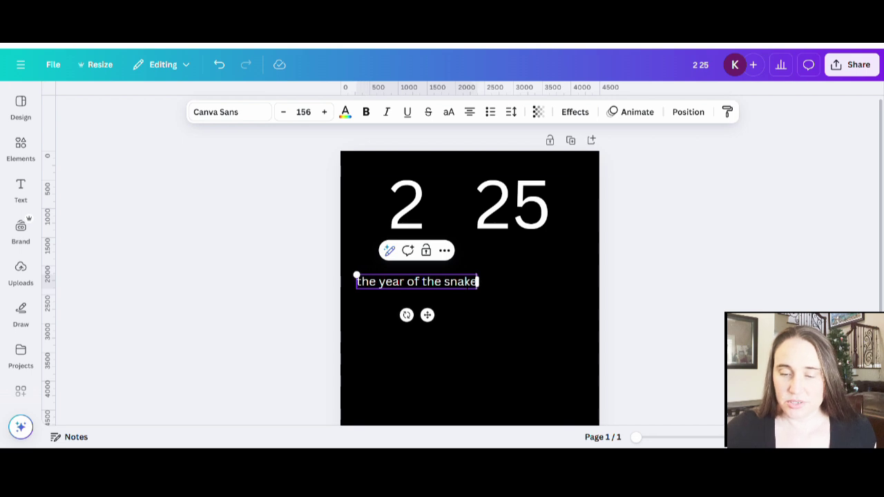
pyautogui.click(490, 288)
# - Centre the caption just below the year and make it uppercase at size 253
pyautogui.moveTo(477, 290); pyautogui.dragTo(579, 322)
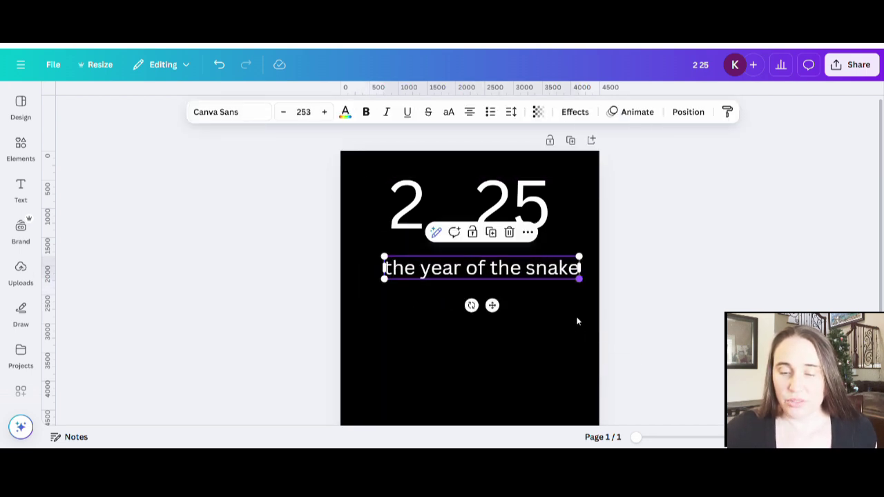
pyautogui.moveTo(541, 271); pyautogui.dragTo(530, 270)
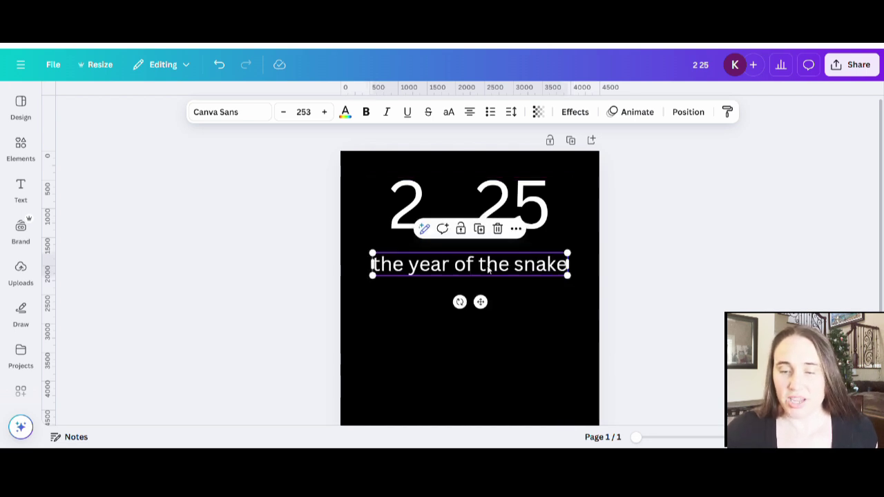
pyautogui.click(450, 116)
pyautogui.click(533, 340)
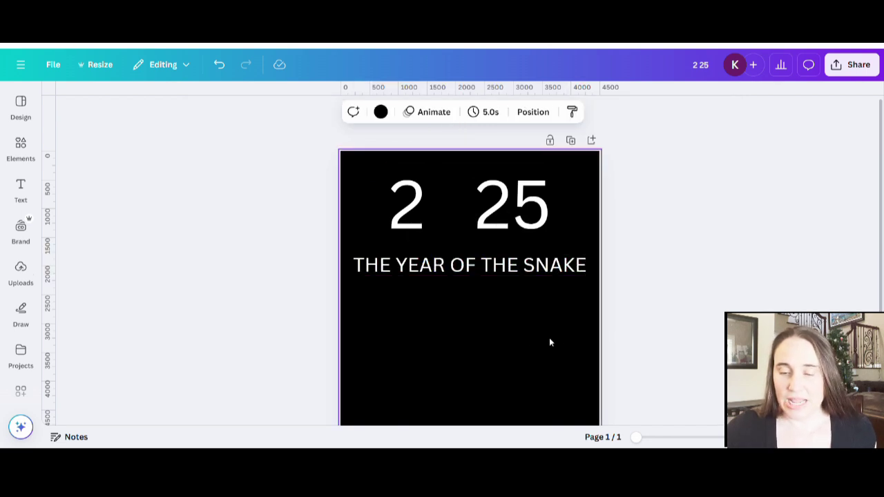
pyautogui.click(520, 226)
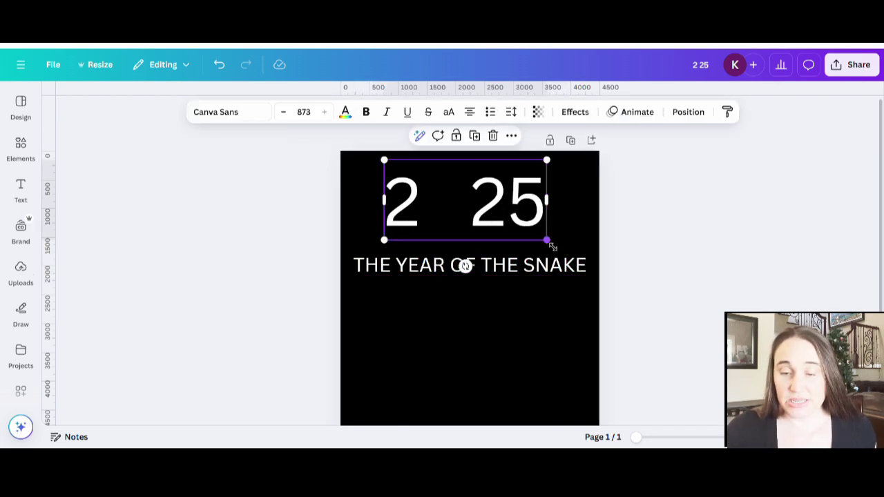
# - Stretch the 2 25 text to span nearly the full page width
pyautogui.moveTo(550, 245); pyautogui.dragTo(529, 231)
pyautogui.click(715, 228)
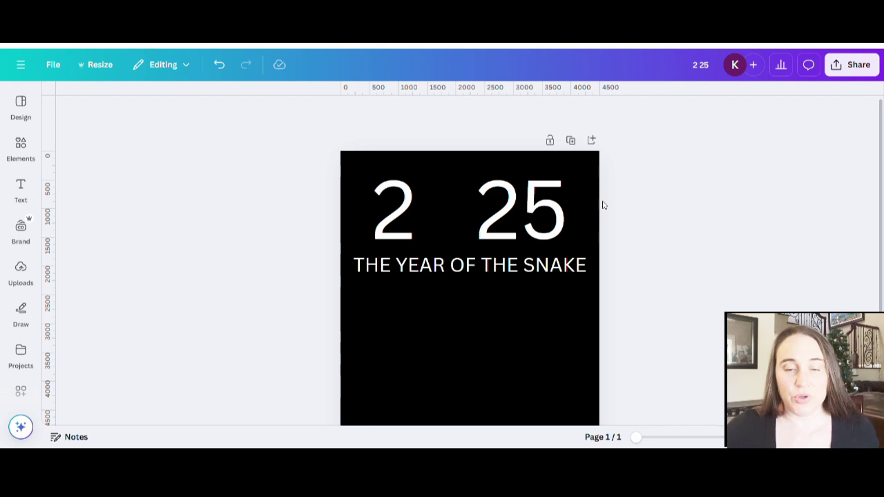
pyautogui.click(552, 216)
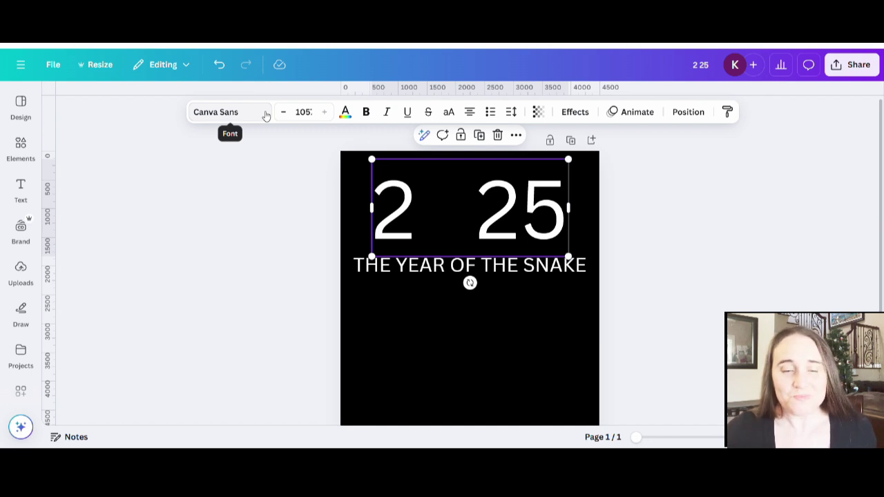
pyautogui.click(266, 114)
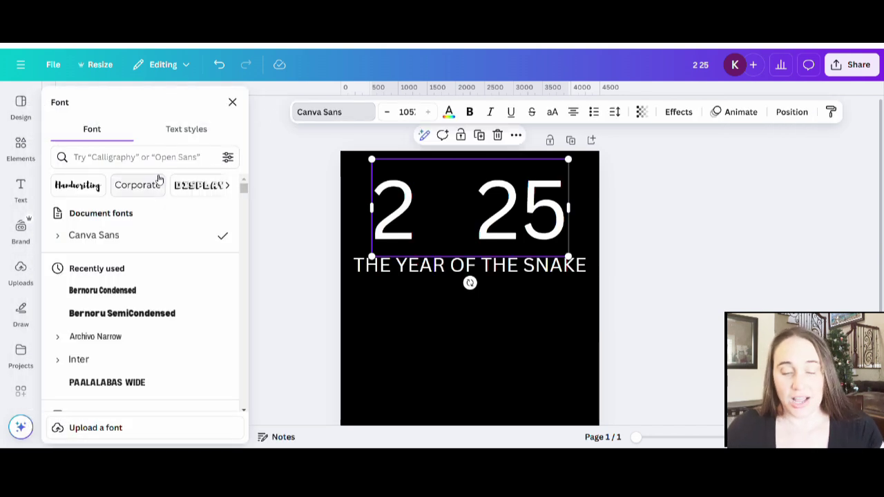
# - Apply the Chinese Dragon font to the 2 25 numbers
pyautogui.click(143, 159)
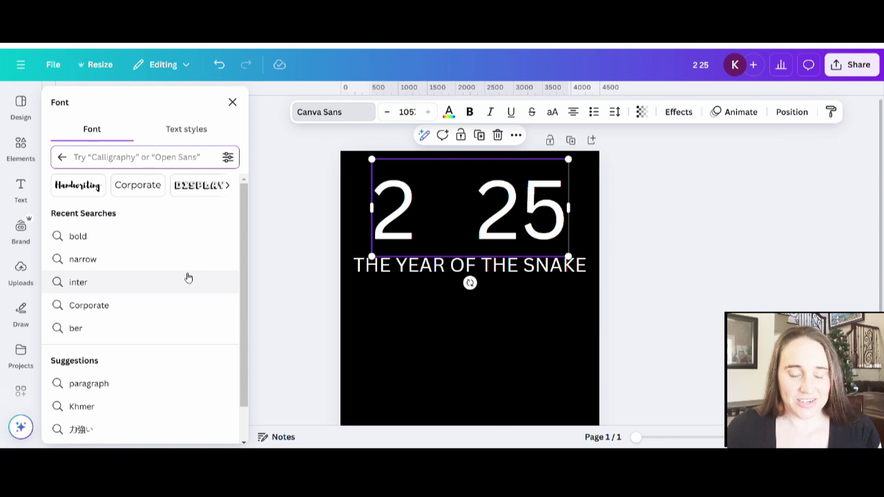
pyautogui.write('chinese dragon')
pyautogui.click(143, 314)
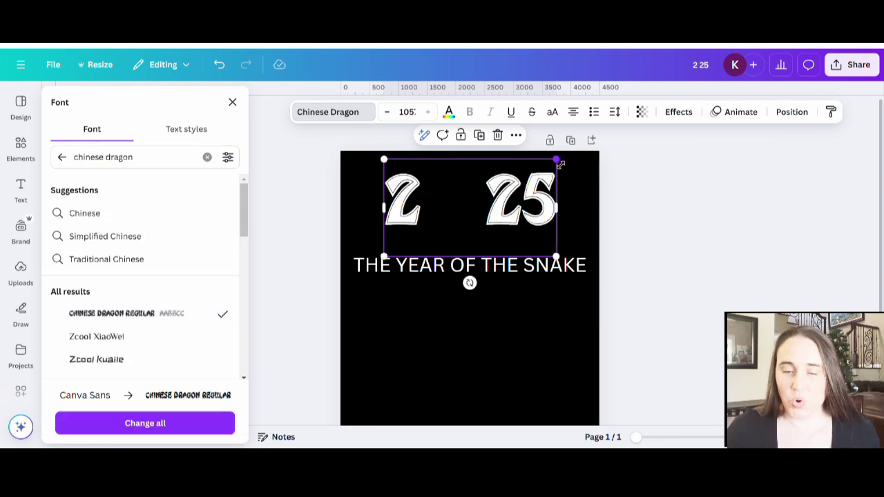
# - Enlarge the numbers to size 1512, remove one gap space, and centre them on the page
pyautogui.moveTo(557, 160); pyautogui.dragTo(622, 162)
pyautogui.moveTo(577, 203); pyautogui.dragTo(549, 222)
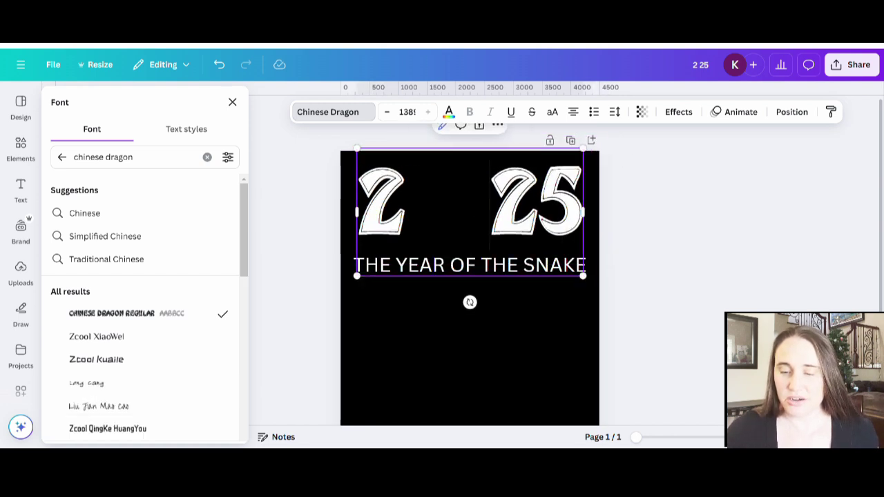
pyautogui.press('BackSpace')
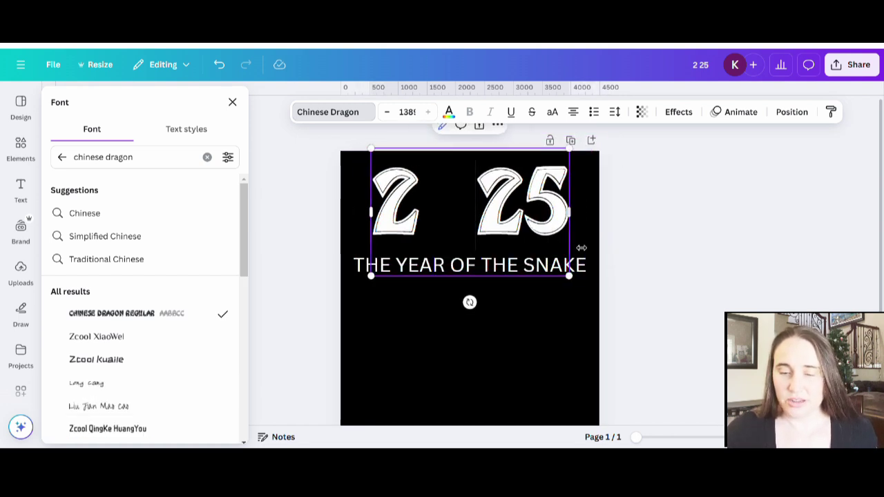
pyautogui.moveTo(575, 282); pyautogui.dragTo(596, 296)
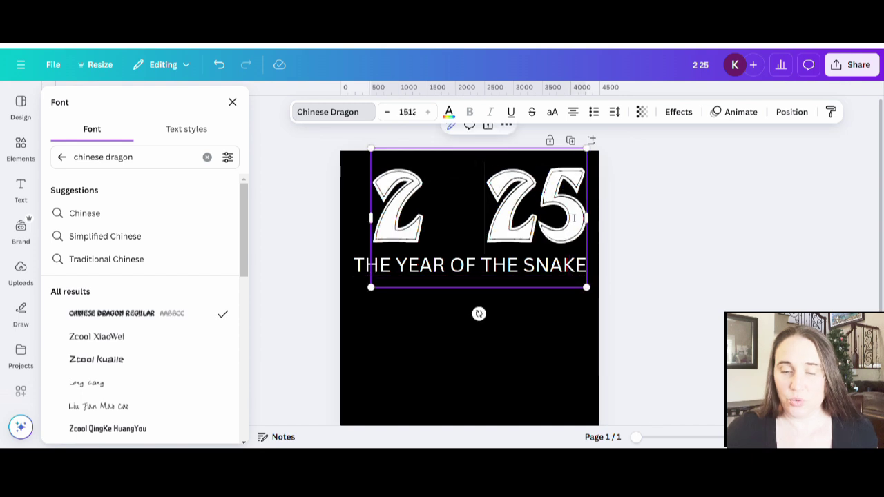
pyautogui.click(691, 223)
pyautogui.click(505, 338)
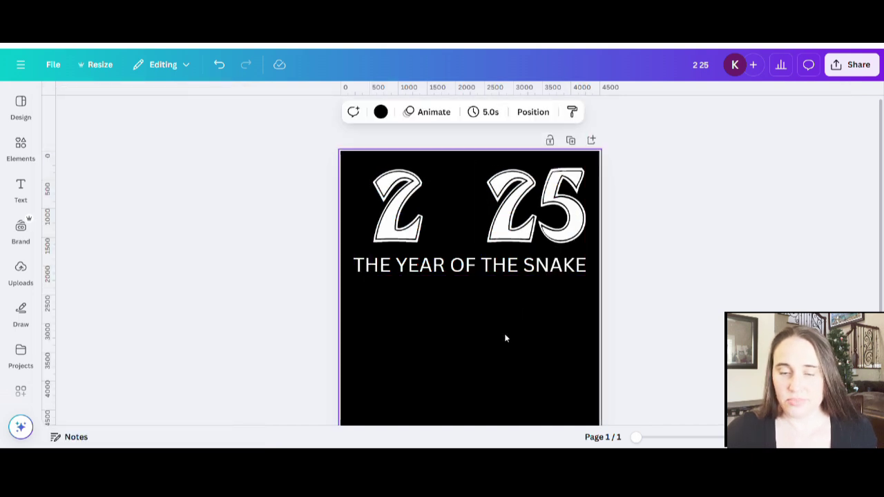
pyautogui.moveTo(514, 223); pyautogui.dragTo(508, 223)
pyautogui.click(756, 255)
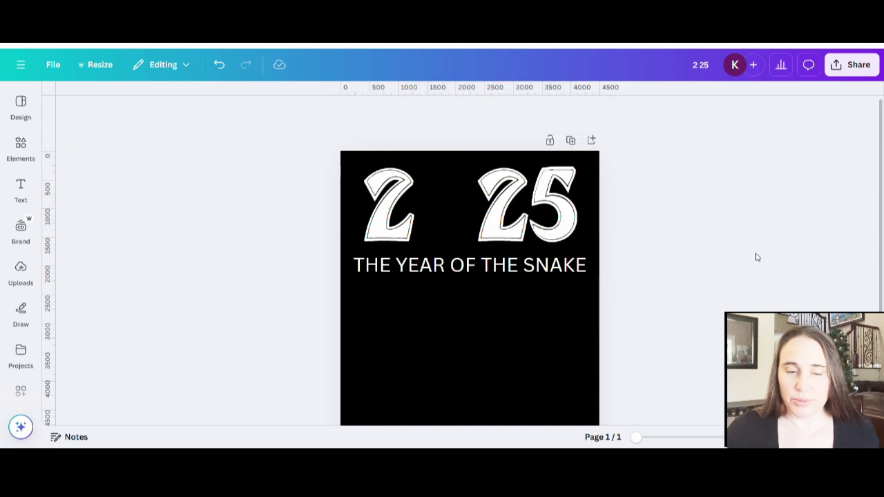
# - Browse Display fonts for the caption, leaving it in Black Gold Display at size 253
pyautogui.click(567, 271)
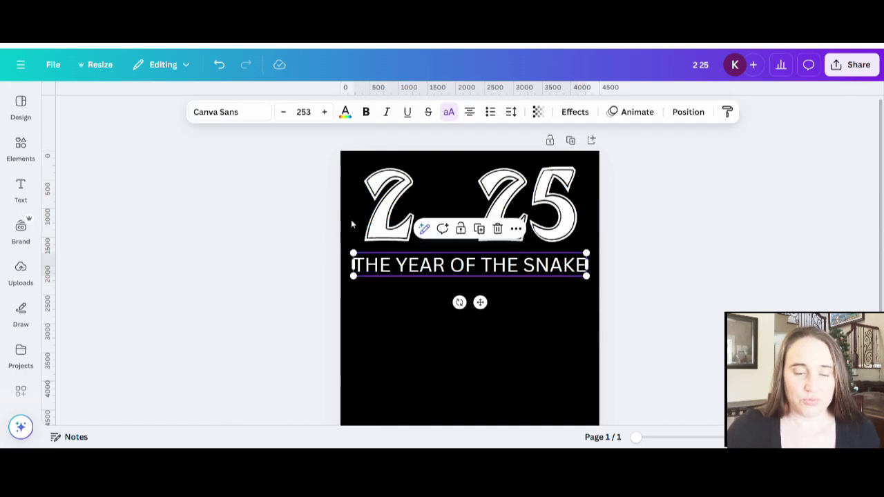
pyautogui.click(236, 115)
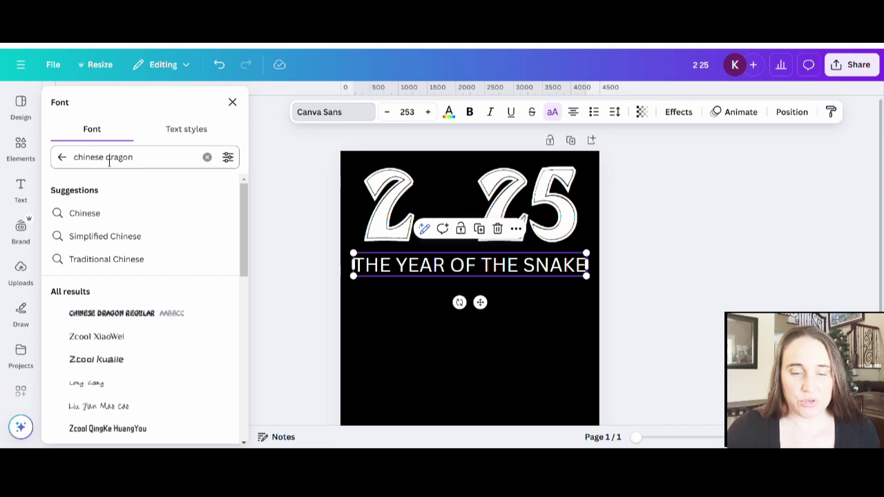
pyautogui.click(63, 158)
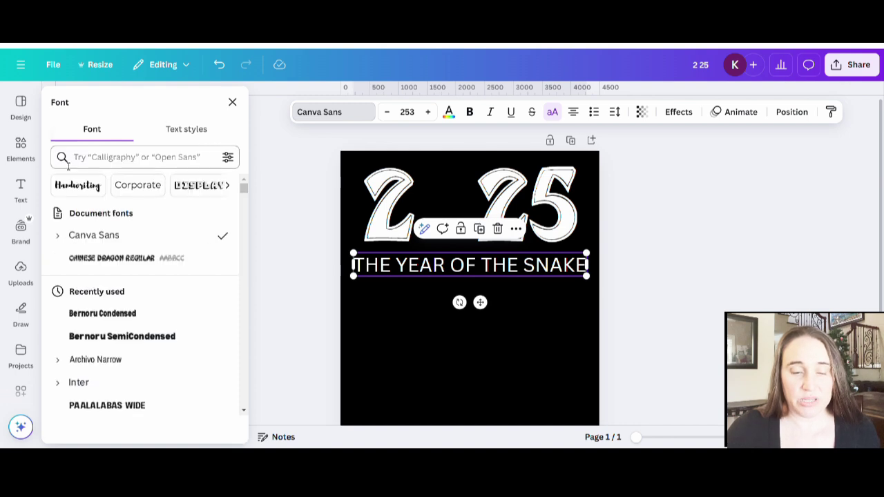
pyautogui.click(199, 185)
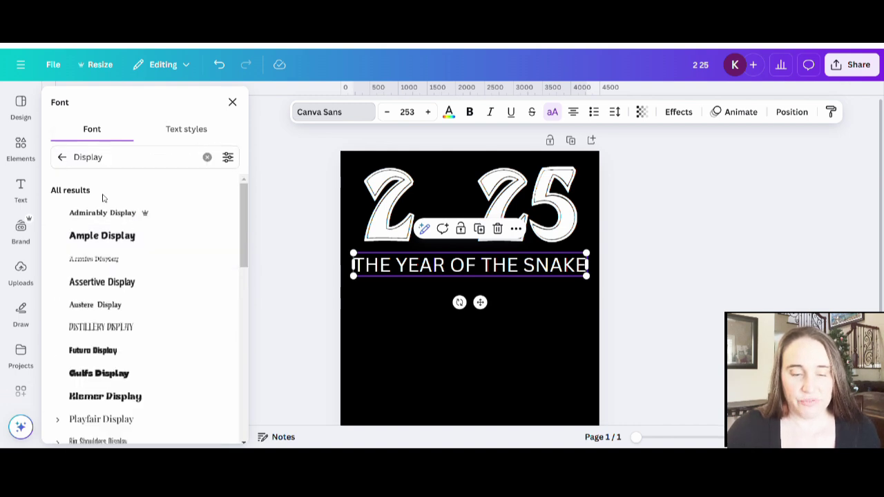
pyautogui.scroll(-1, 136, 226)
pyautogui.scroll(-5, 136, 226)
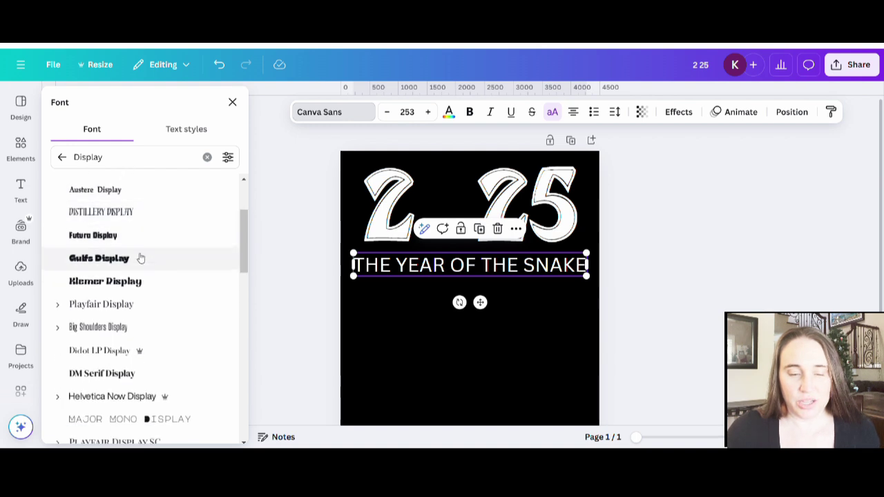
pyautogui.scroll(-8, 136, 318)
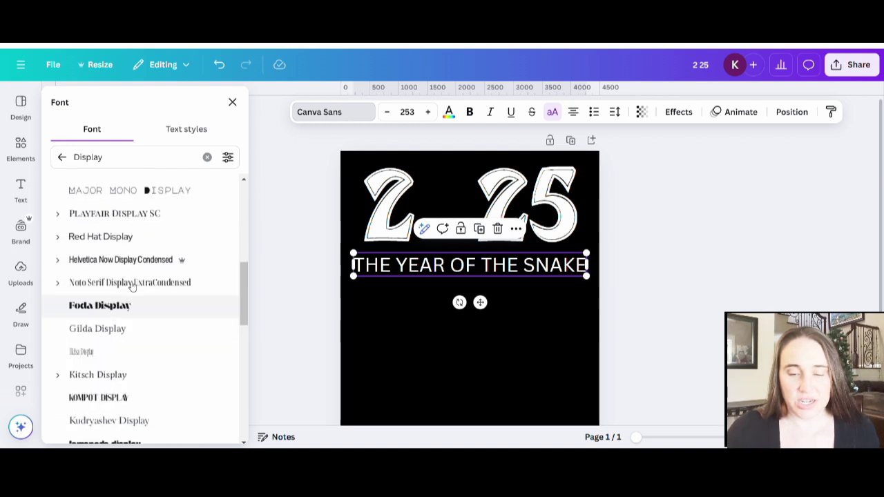
pyautogui.scroll(-4, 144, 254)
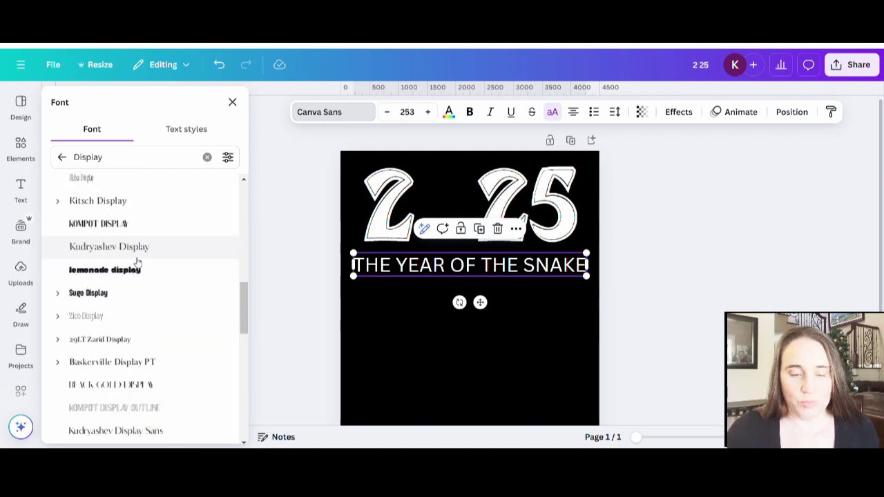
pyautogui.scroll(-14, 144, 258)
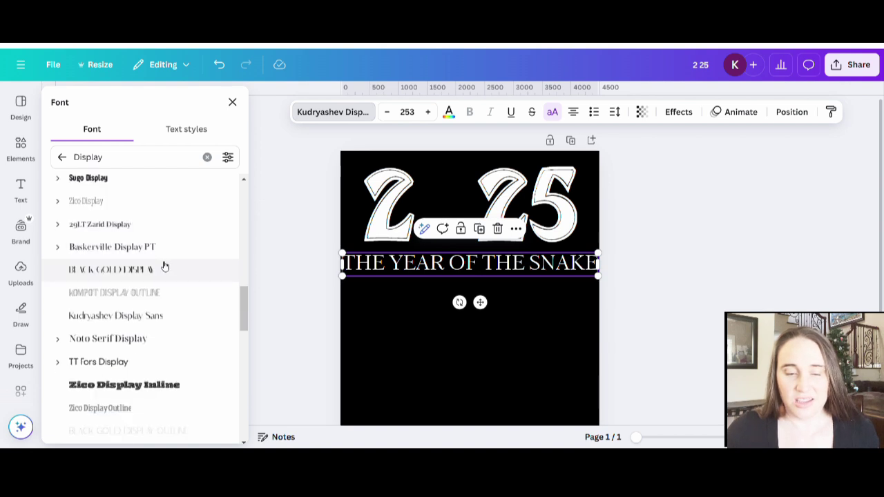
pyautogui.scroll(-2, 175, 273)
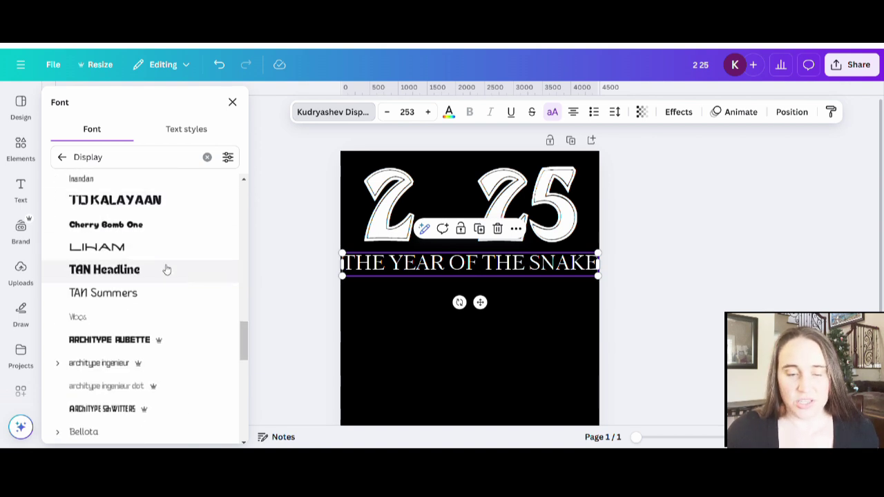
pyautogui.scroll(4, 166, 269)
pyautogui.scroll(-14, 158, 231)
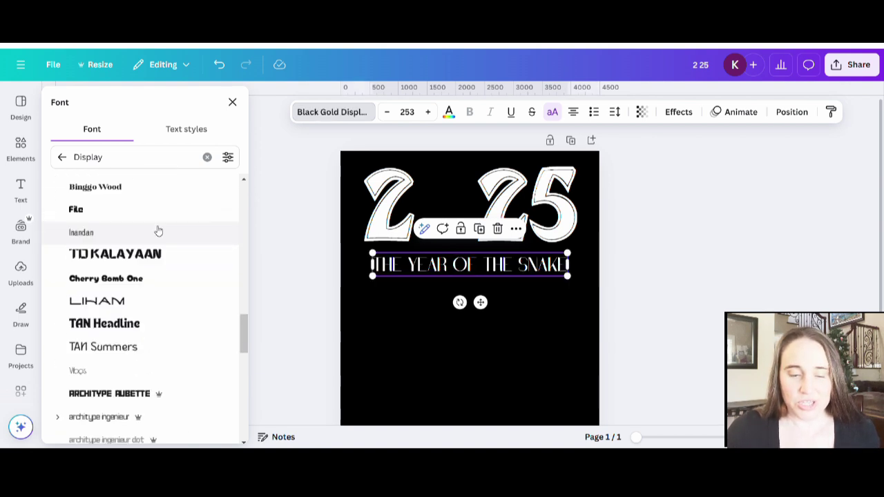
pyautogui.scroll(-8, 158, 315)
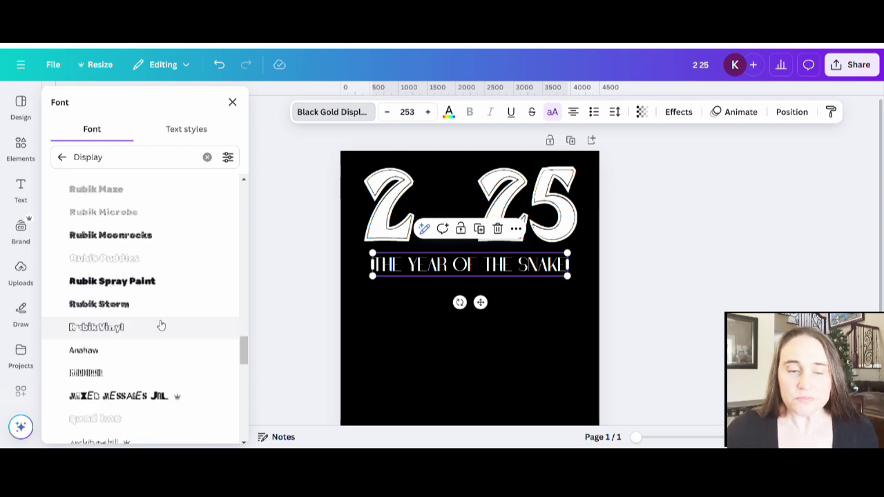
pyautogui.scroll(-4, 132, 341)
pyautogui.click(135, 159)
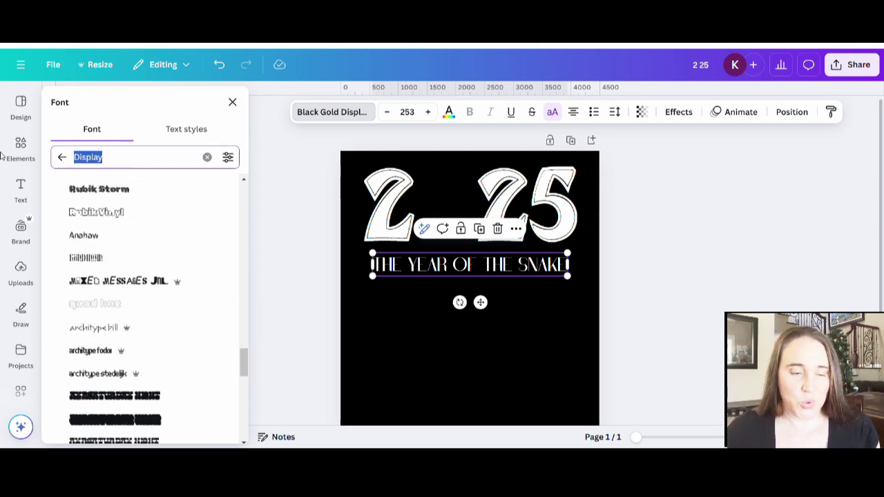
# - Set the caption in Zcool XiaoWei and nudge it slightly up under the numbers
pyautogui.write('Zcool')
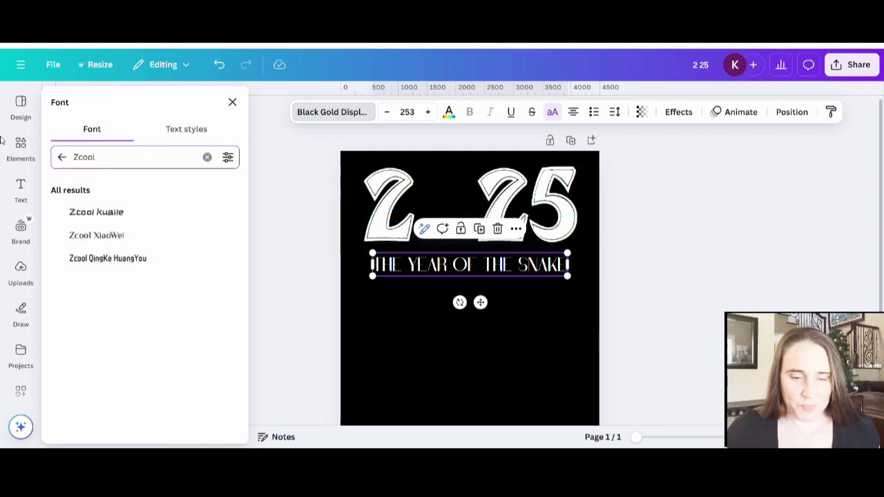
pyautogui.click(117, 239)
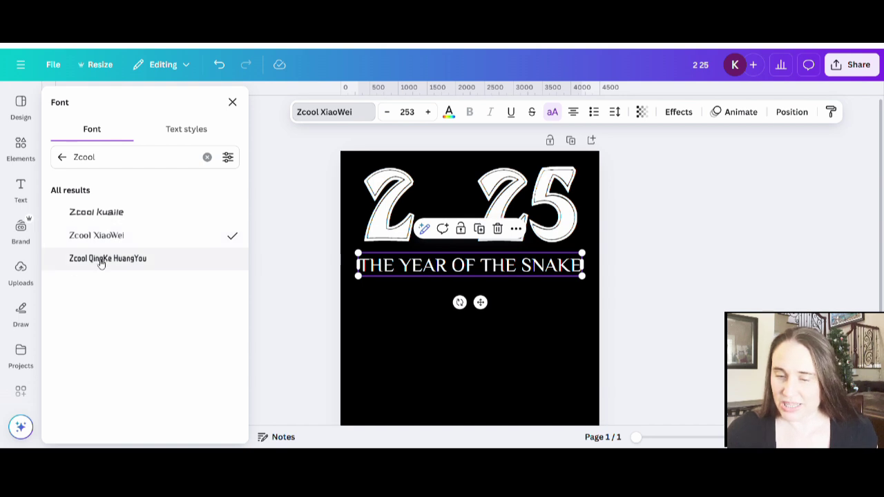
pyautogui.click(509, 358)
pyautogui.moveTo(556, 271); pyautogui.dragTo(556, 267)
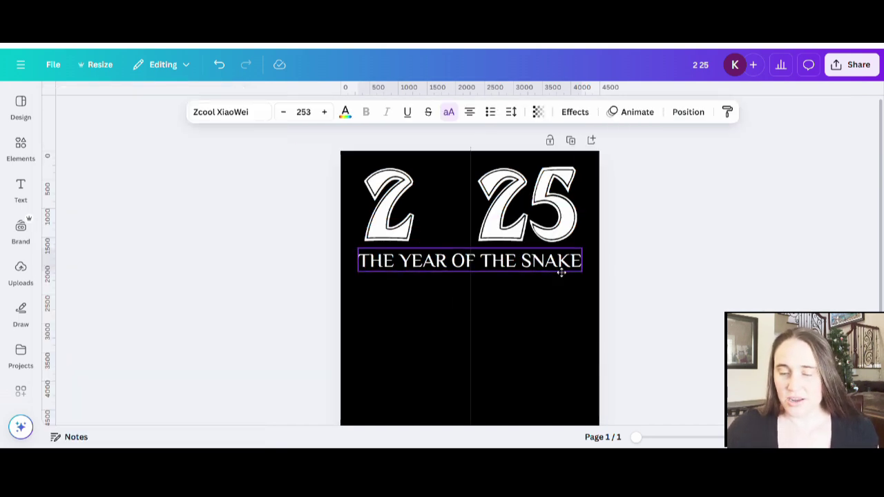
pyautogui.click(588, 342)
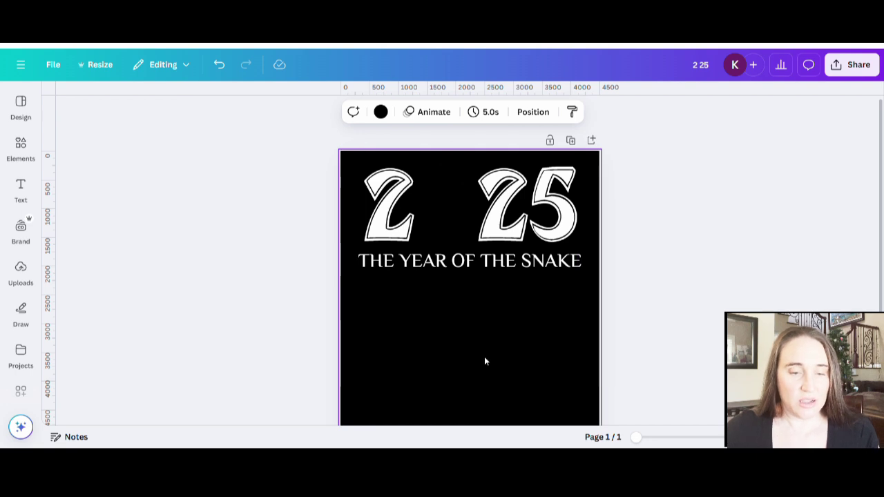
pyautogui.click(19, 146)
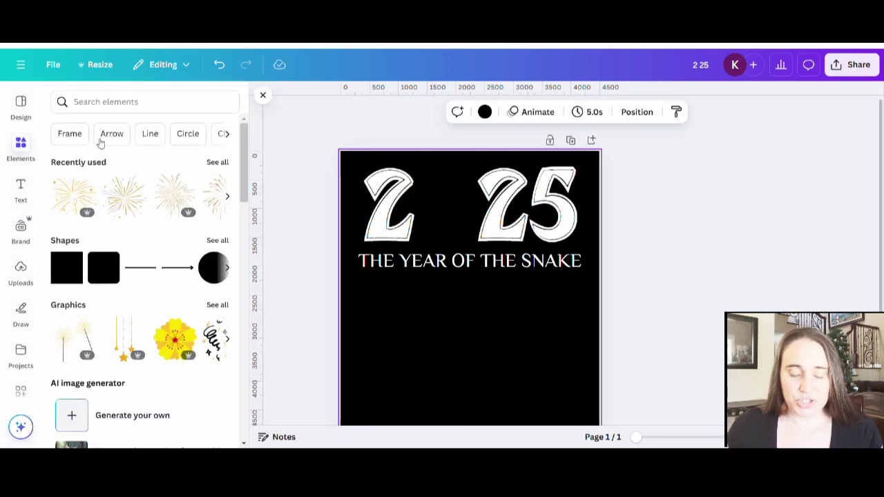
pyautogui.click(103, 109)
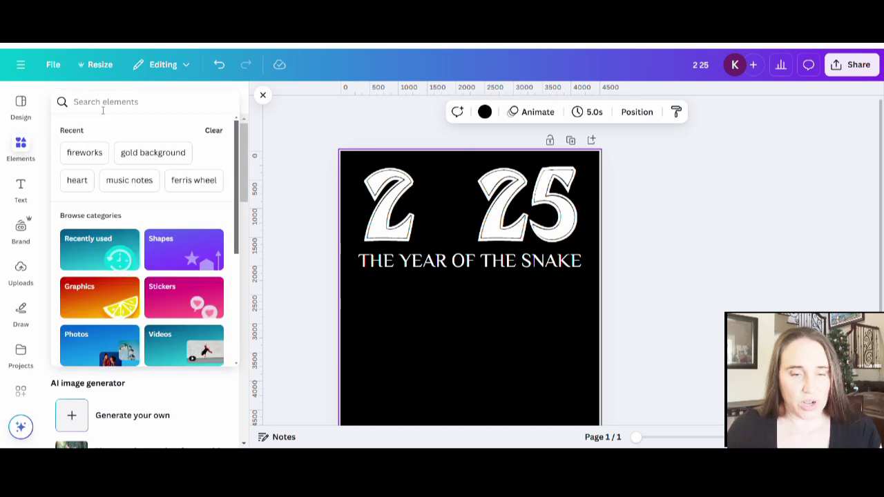
pyautogui.write('ch')
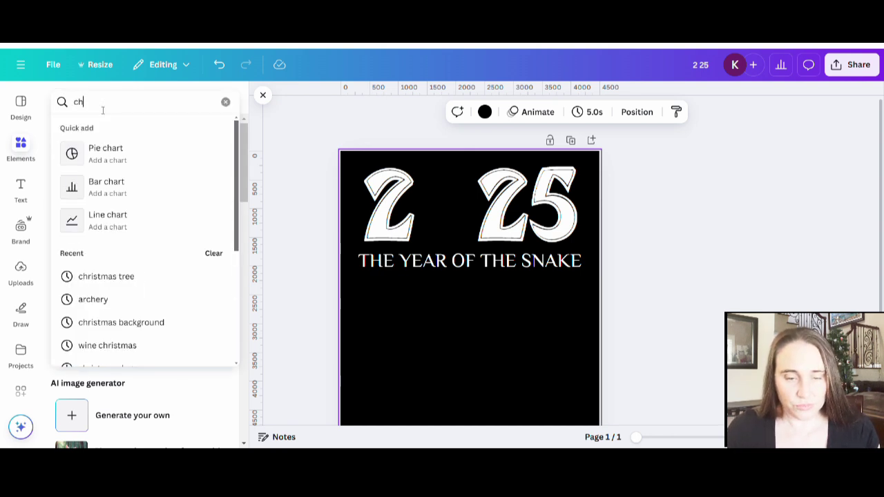
pyautogui.write('inese ne')
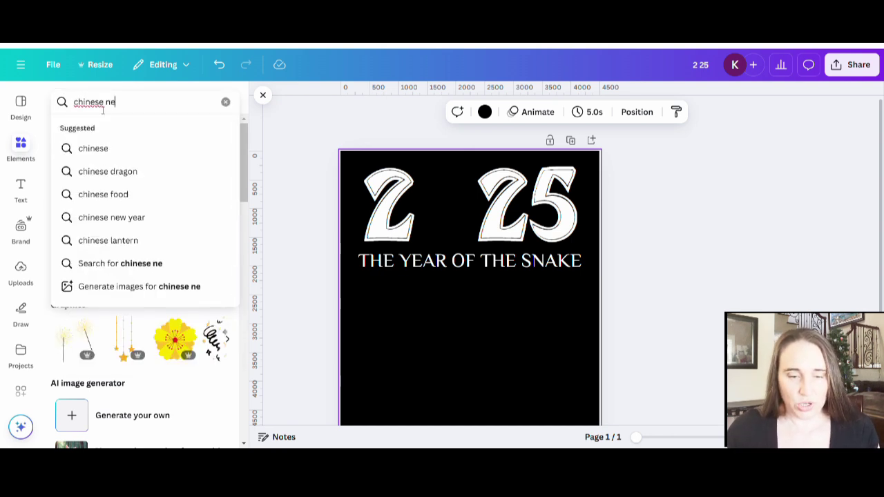
pyautogui.write('w year')
pyautogui.press('Return')
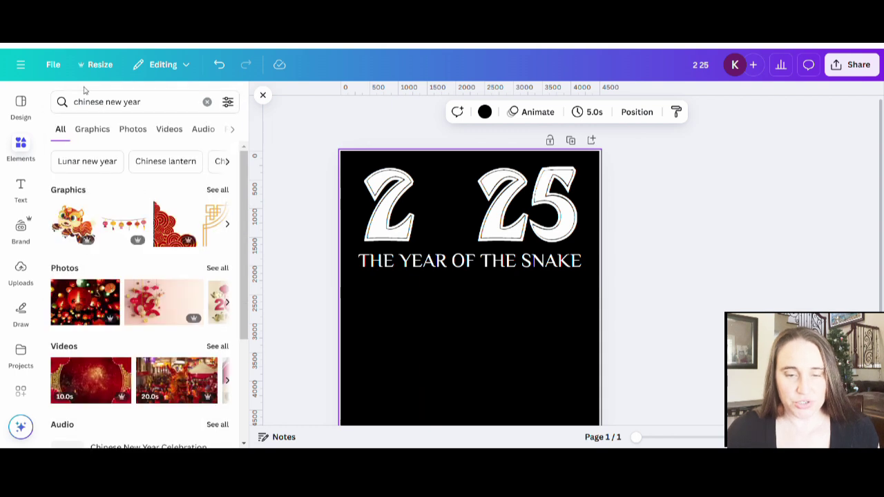
pyautogui.click(217, 190)
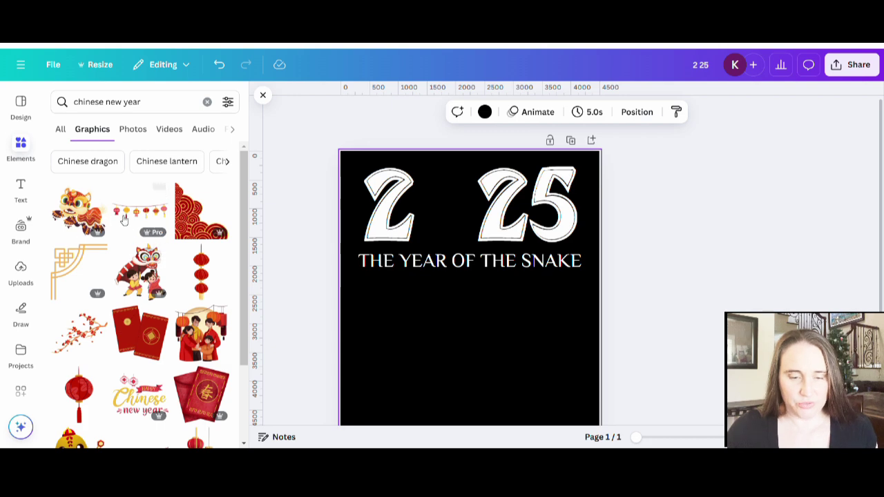
pyautogui.scroll(-6, 124, 220)
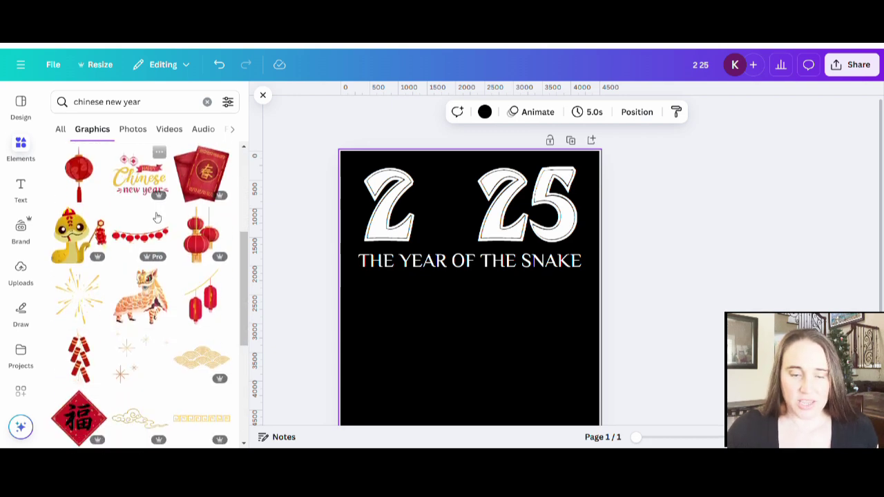
pyautogui.scroll(-7, 157, 218)
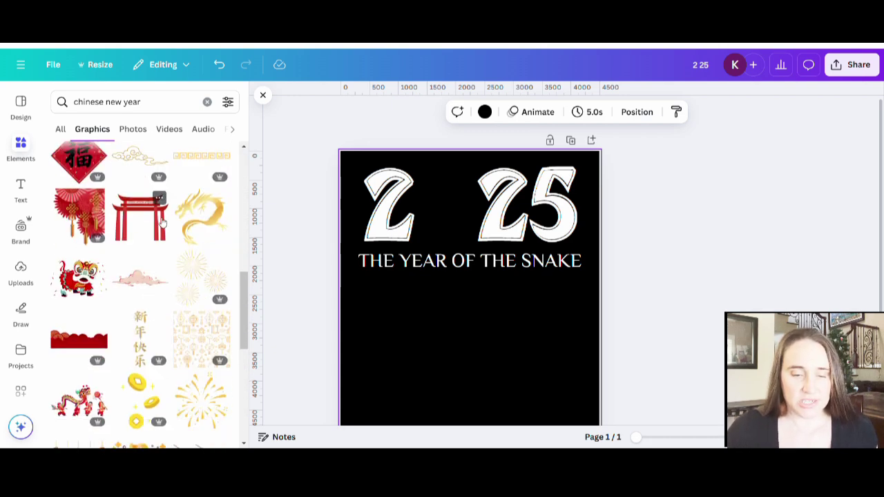
pyautogui.scroll(-5, 152, 219)
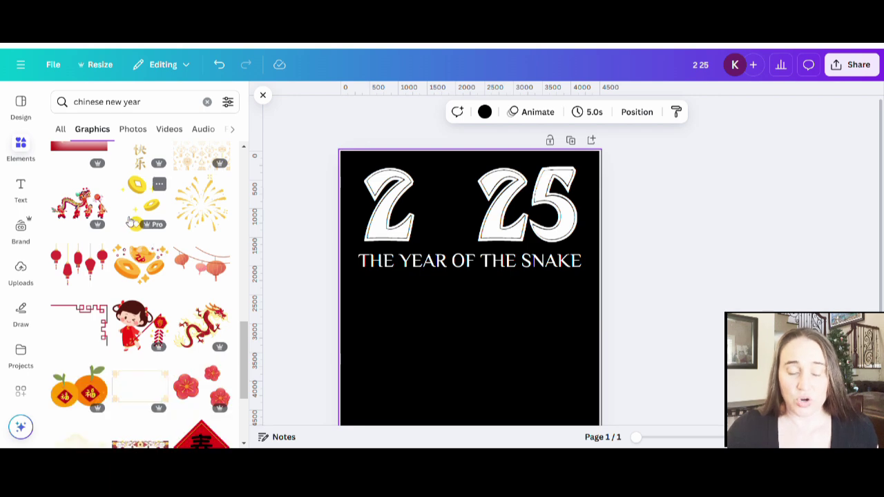
pyautogui.scroll(-9, 130, 221)
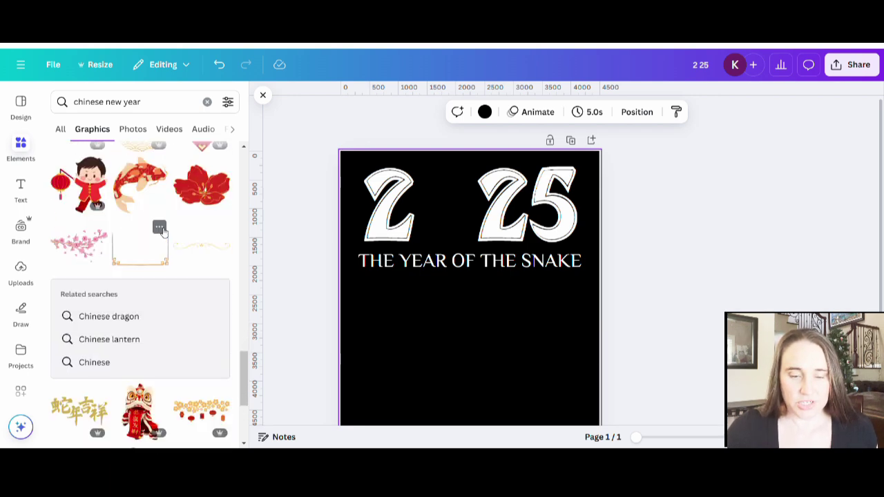
pyautogui.scroll(-8, 160, 232)
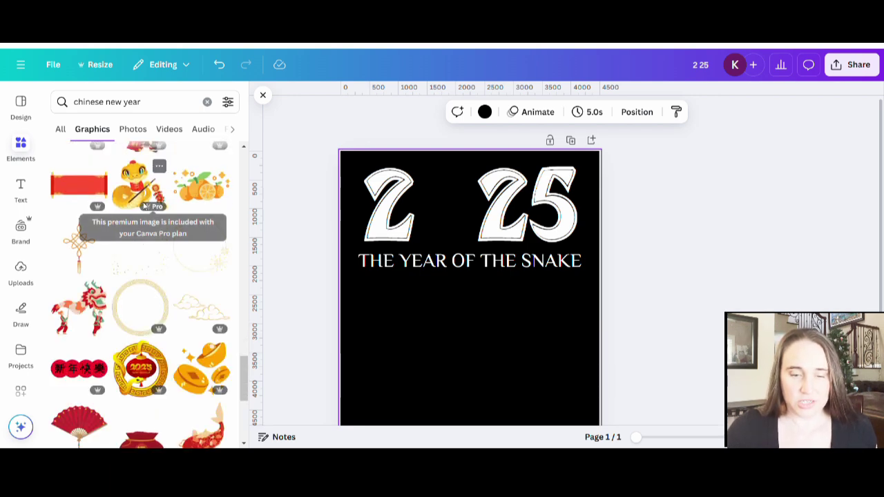
pyautogui.scroll(-8, 145, 206)
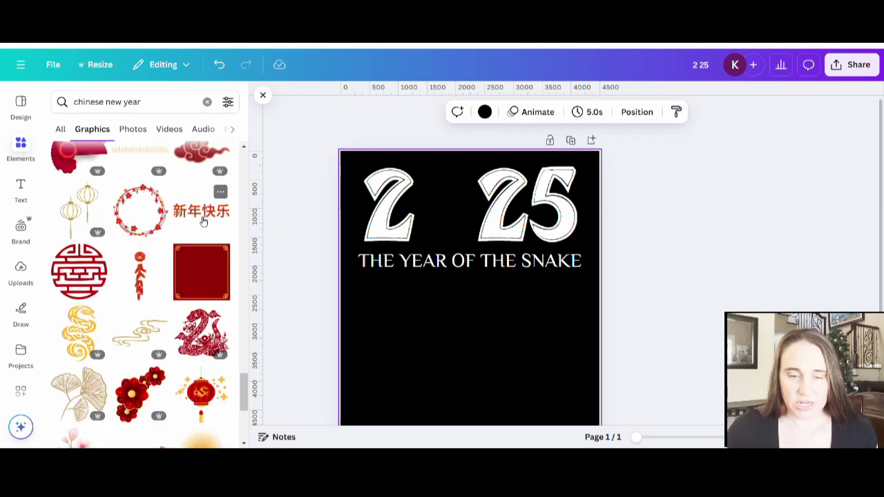
pyautogui.scroll(-4, 204, 221)
pyautogui.scroll(2, 200, 225)
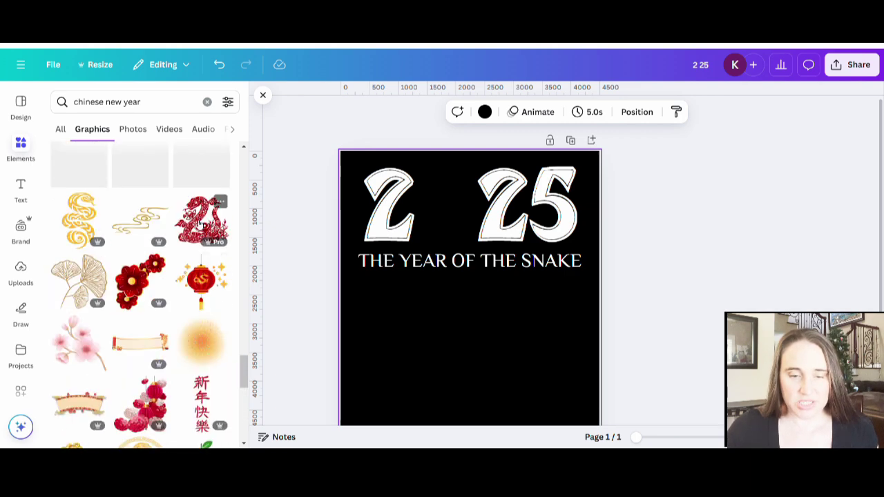
pyautogui.scroll(-4, 173, 214)
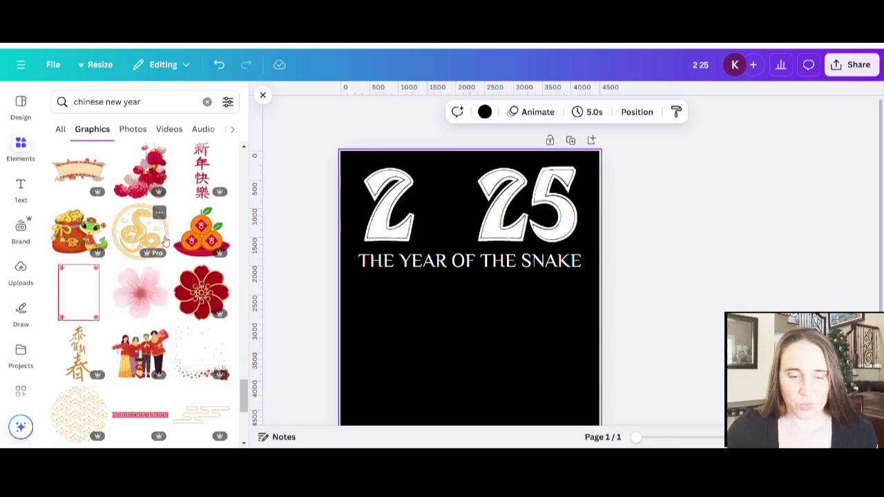
pyautogui.scroll(-1, 159, 225)
pyautogui.scroll(-2, 96, 223)
pyautogui.scroll(4, 146, 277)
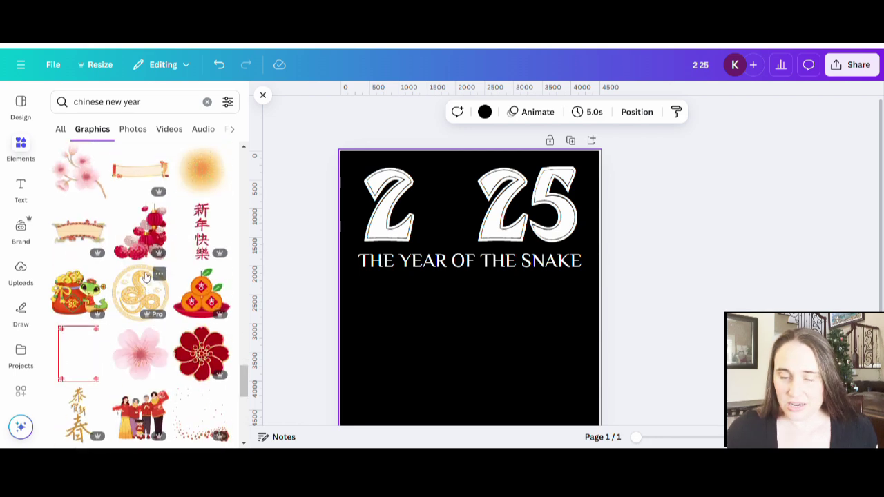
pyautogui.click(142, 298)
# - Shrink the gold snake medallion and place it between 2 and 25 as the zero
pyautogui.moveTo(494, 325); pyautogui.dragTo(480, 353)
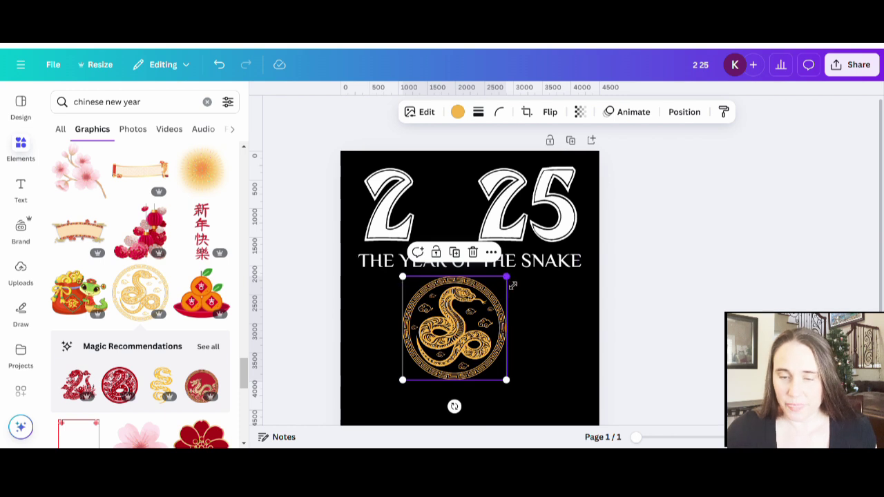
pyautogui.moveTo(507, 277); pyautogui.dragTo(482, 302)
pyautogui.moveTo(453, 348); pyautogui.dragTo(454, 218)
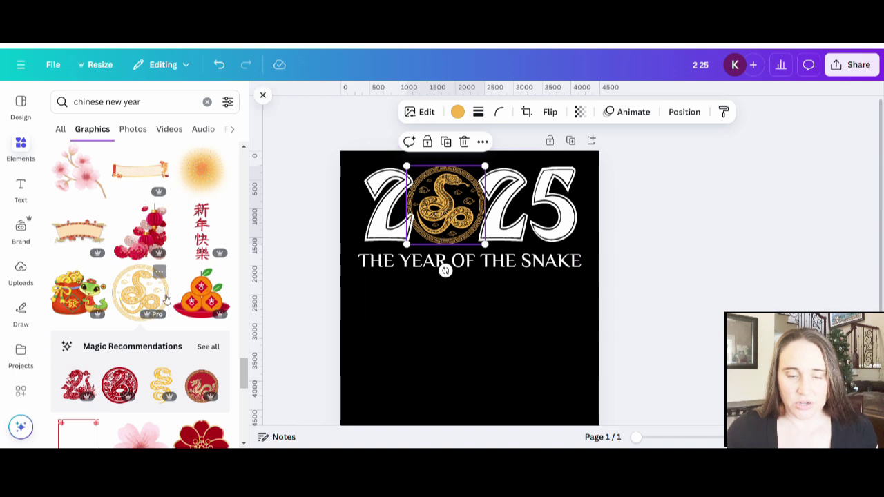
# - Add the red circular snake graphic below the caption, shrink it, and recolour it gold
pyautogui.scroll(-2, 140, 255)
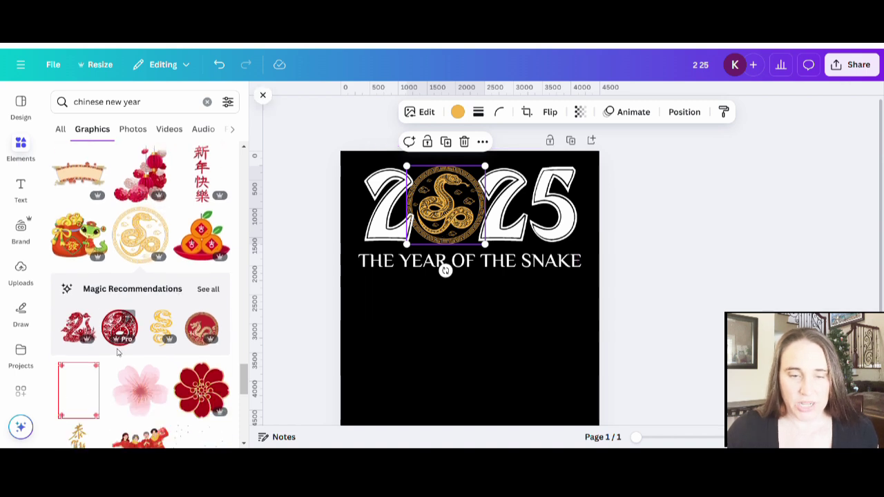
pyautogui.click(207, 289)
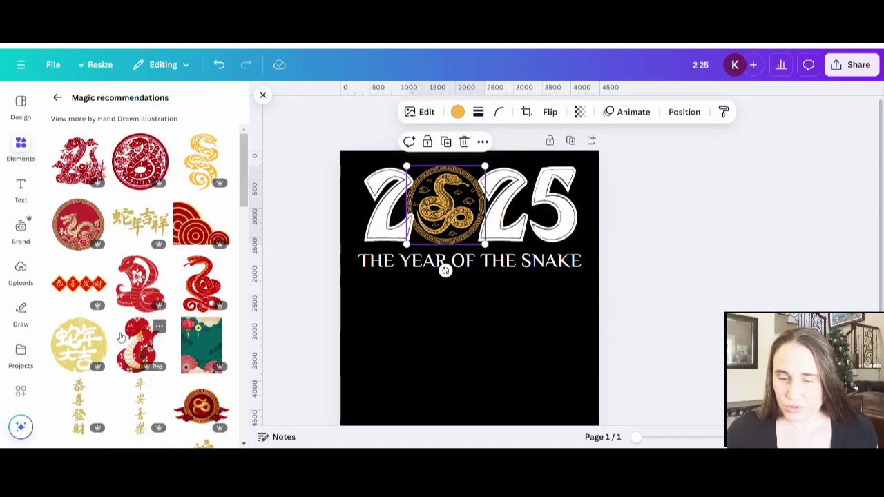
pyautogui.click(144, 166)
pyautogui.moveTo(483, 337); pyautogui.dragTo(473, 356)
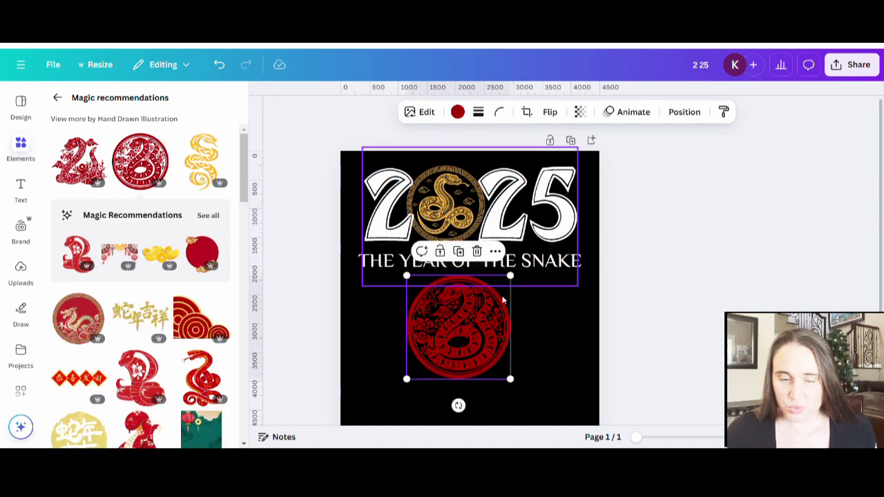
pyautogui.moveTo(511, 380); pyautogui.dragTo(467, 337)
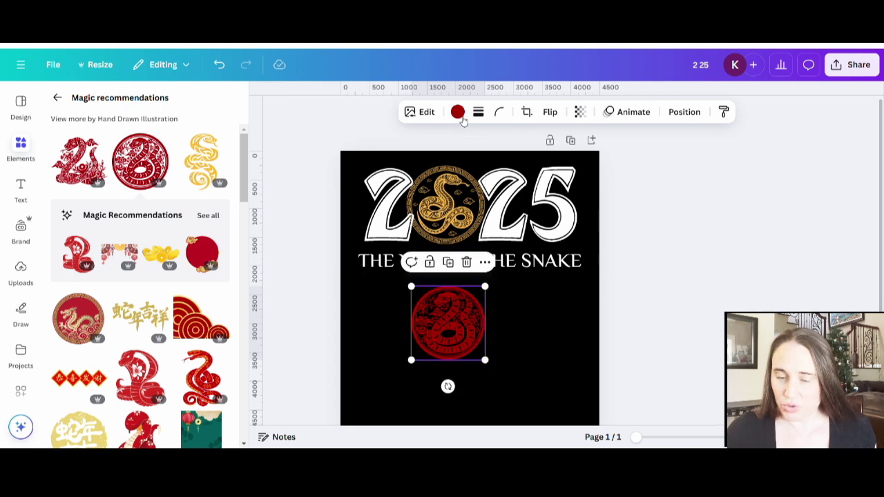
pyautogui.click(458, 112)
pyautogui.click(155, 189)
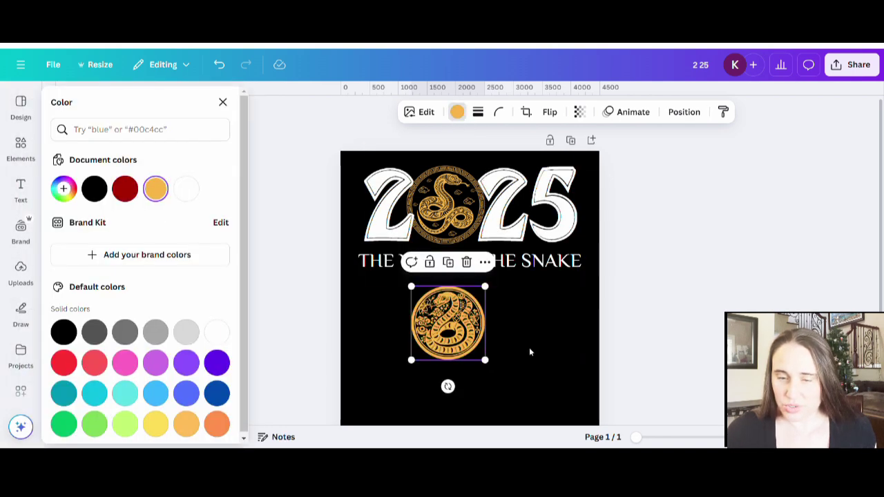
pyautogui.click(529, 354)
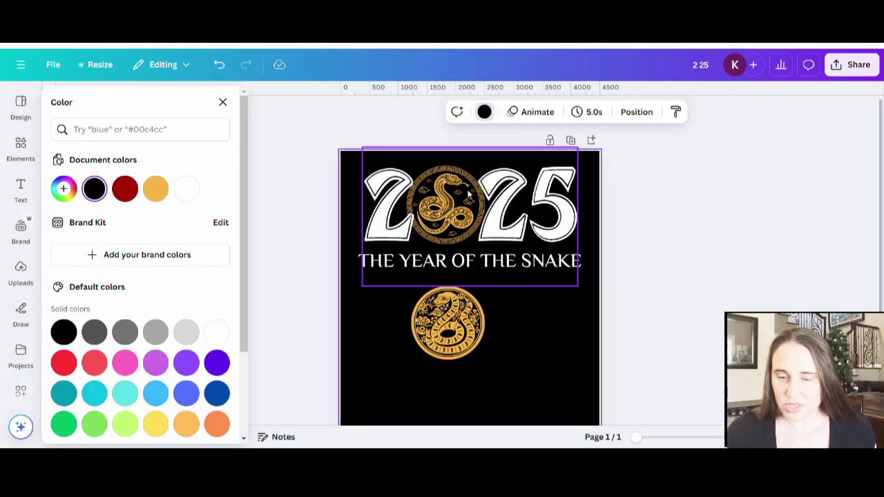
pyautogui.click(443, 326)
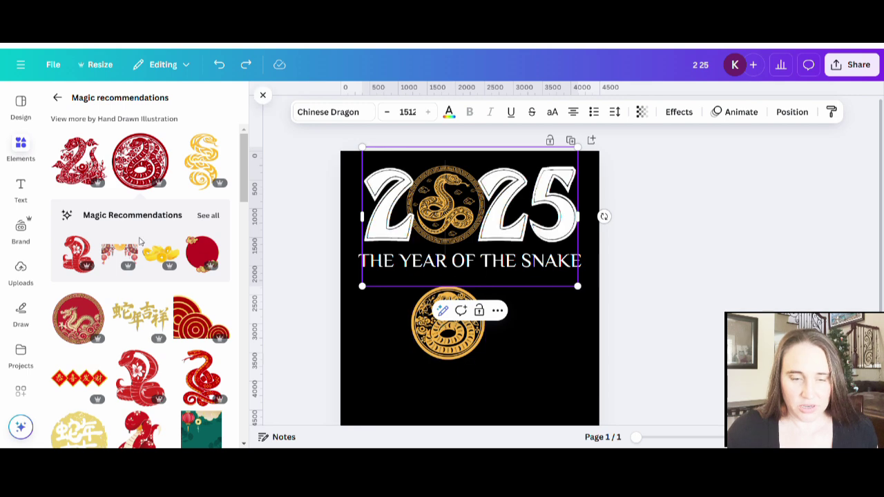
# - Add the gold Greek-key snake medallion at the lower right beside the first one
pyautogui.scroll(-5, 149, 328)
pyautogui.scroll(-8, 149, 327)
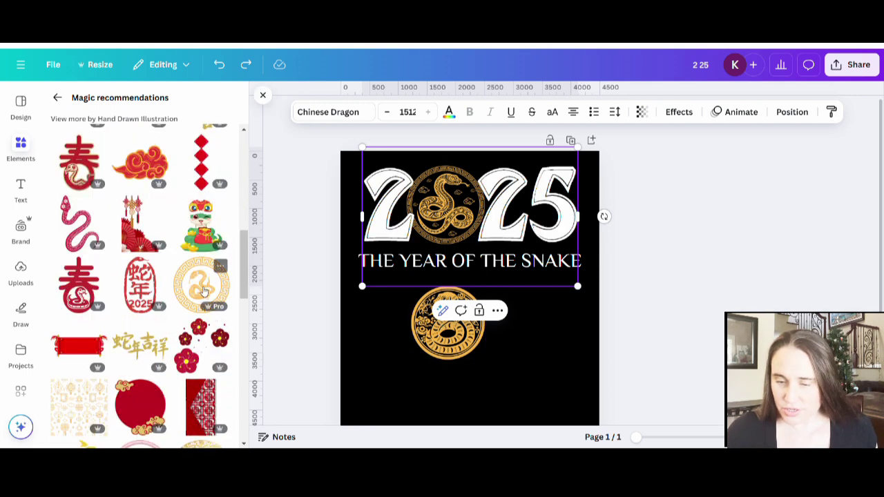
pyautogui.click(201, 285)
pyautogui.moveTo(511, 339); pyautogui.dragTo(584, 371)
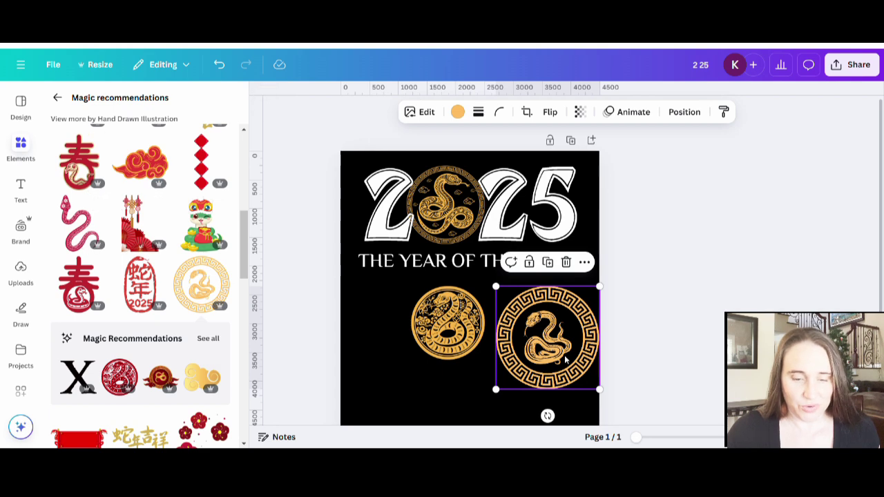
# - Try a pink snake circle and a gold circle frame, then remove both
pyautogui.scroll(-5, 113, 281)
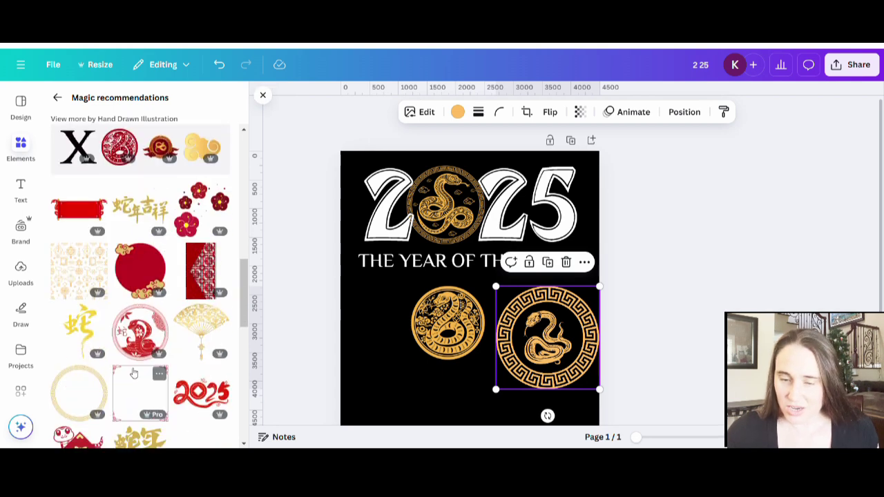
pyautogui.click(145, 339)
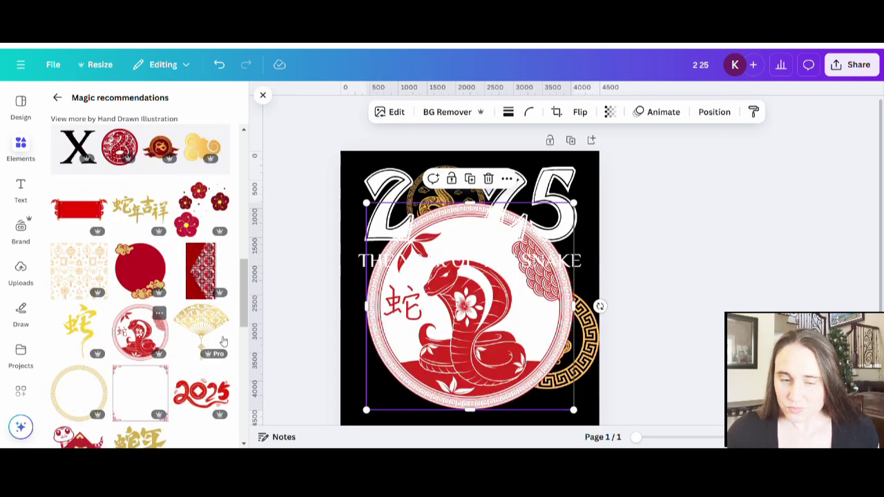
pyautogui.moveTo(492, 345); pyautogui.dragTo(188, 267)
pyautogui.scroll(-3, 187, 267)
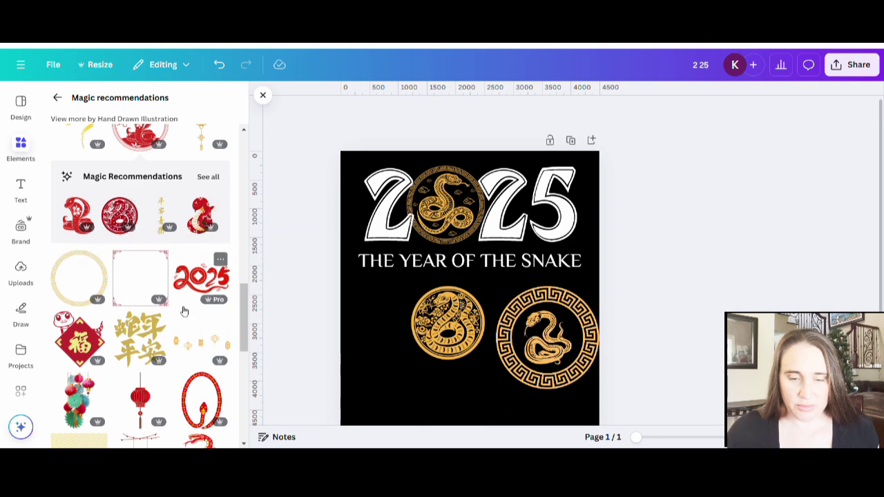
pyautogui.scroll(-5, 154, 314)
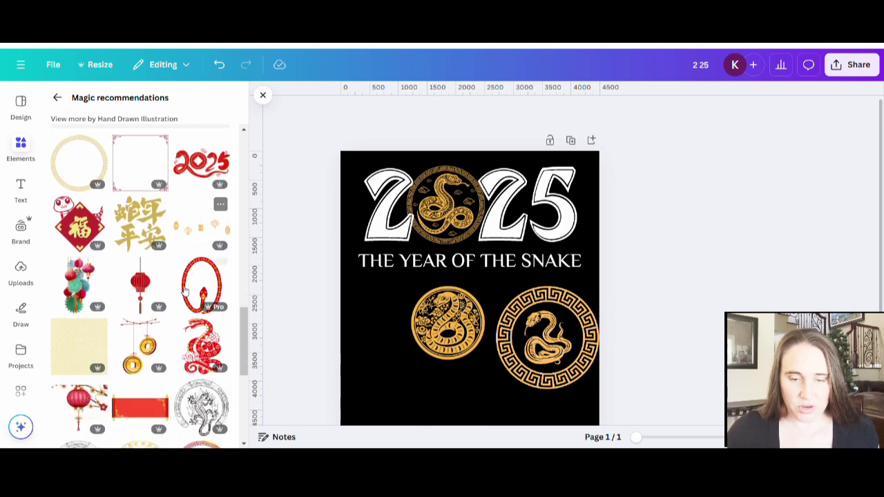
pyautogui.scroll(-2, 148, 275)
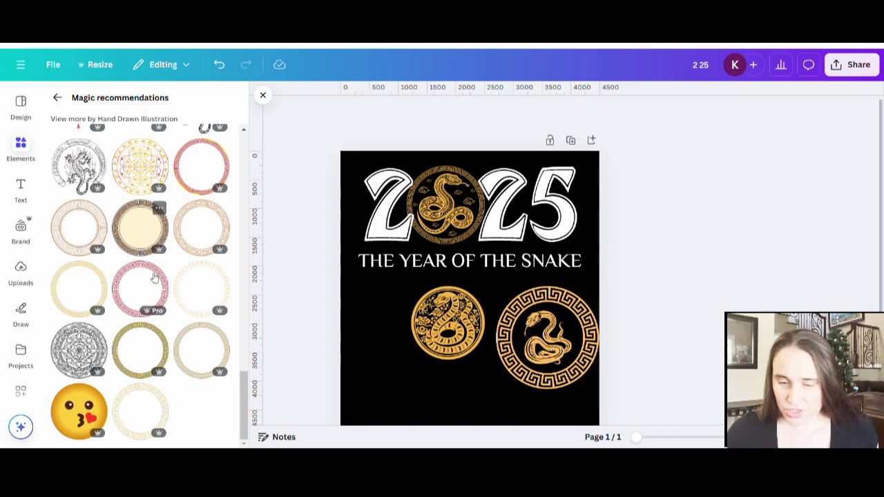
pyautogui.click(196, 228)
pyautogui.moveTo(463, 345); pyautogui.dragTo(410, 395)
pyautogui.press('Delete')
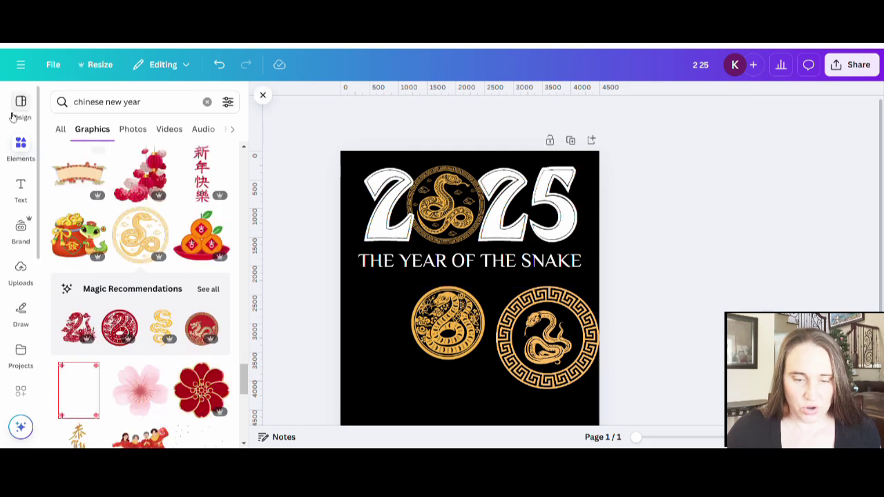
# - Select the old terms in the graphics search box to start a new search
pyautogui.scroll(-8, 178, 160)
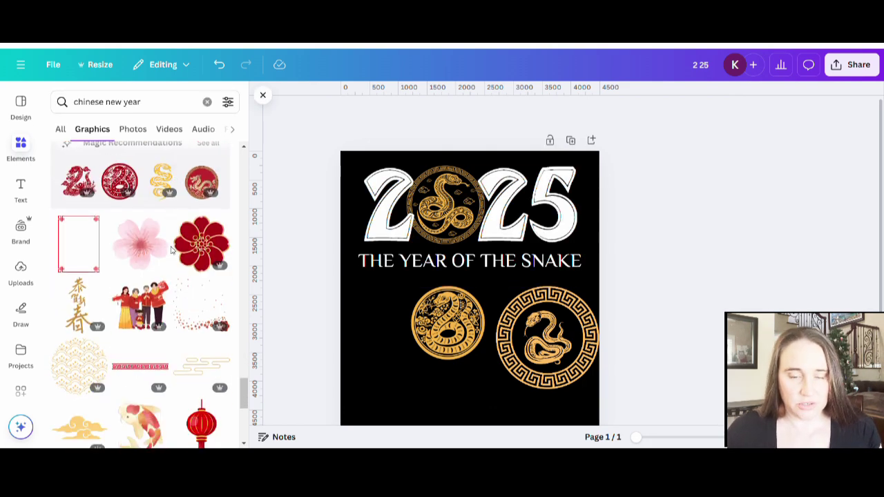
pyautogui.scroll(-3, 177, 261)
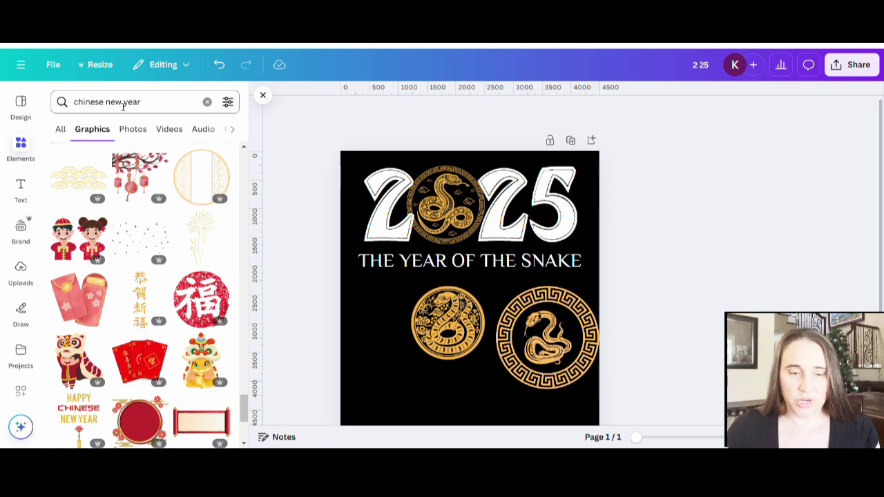
pyautogui.click(123, 104)
pyautogui.hotkey('ctrl', 'a')
pyautogui.write('year of the sna')
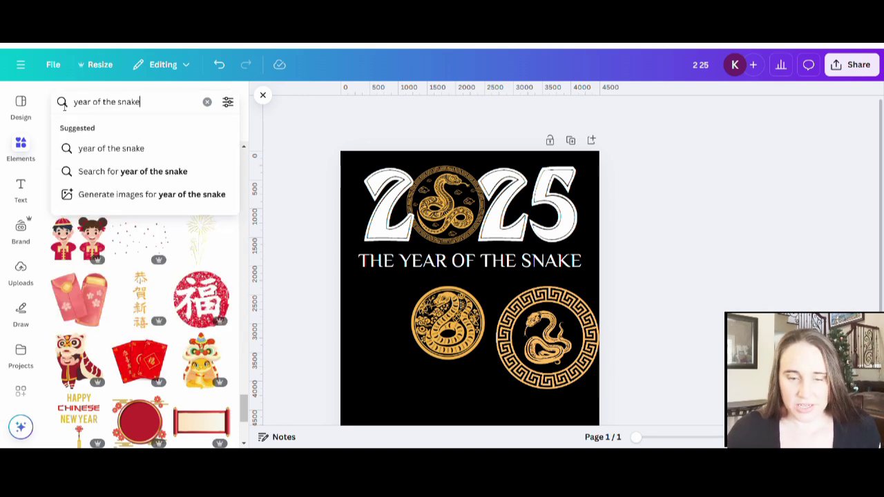
pyautogui.press('Return')
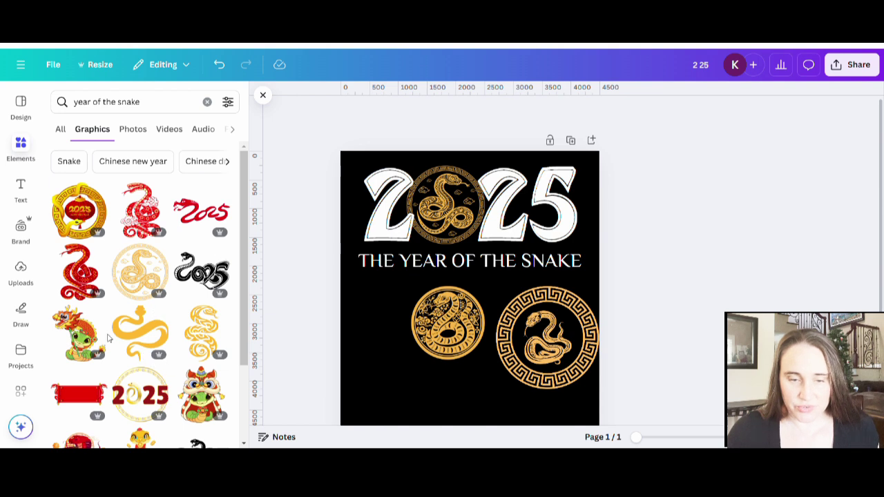
pyautogui.scroll(-3, 188, 362)
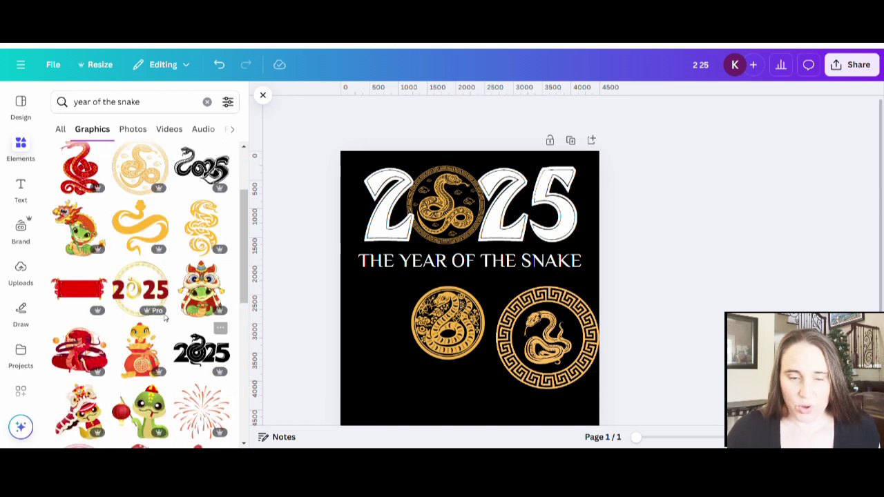
pyautogui.scroll(1, 231, 371)
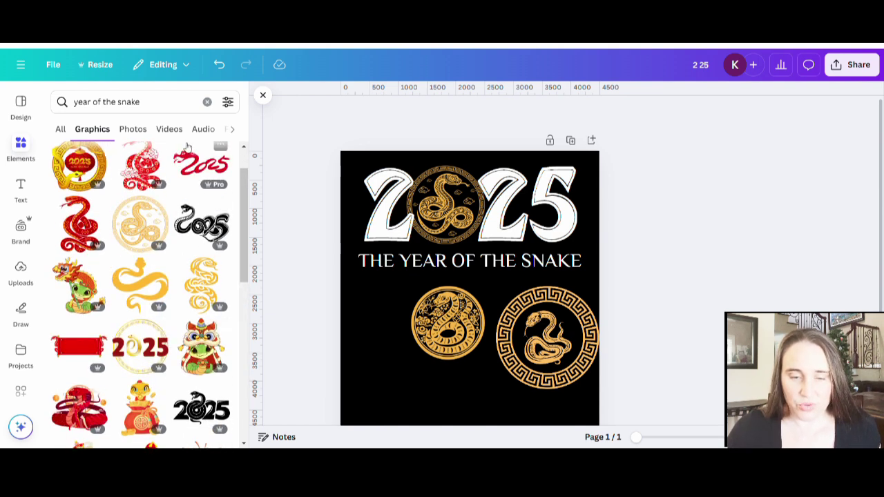
pyautogui.click(185, 239)
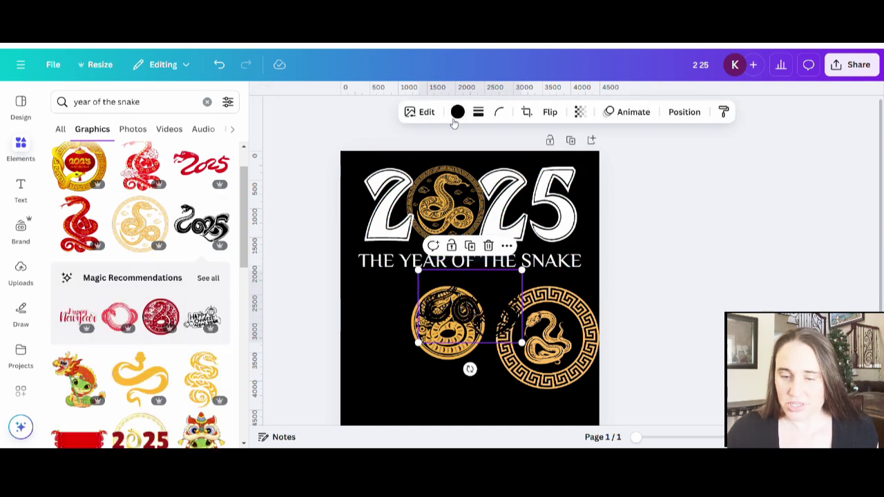
pyautogui.click(457, 112)
pyautogui.click(156, 189)
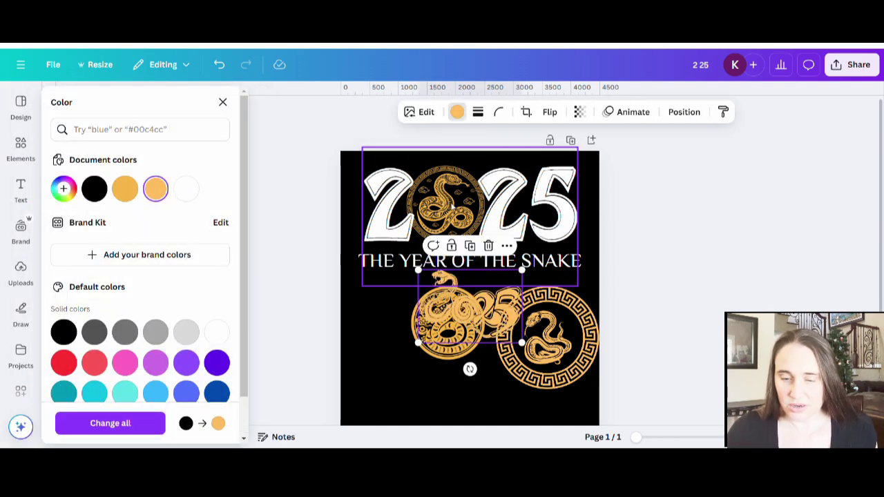
pyautogui.scroll(-1, 481, 245)
pyautogui.moveTo(482, 246); pyautogui.dragTo(451, 350)
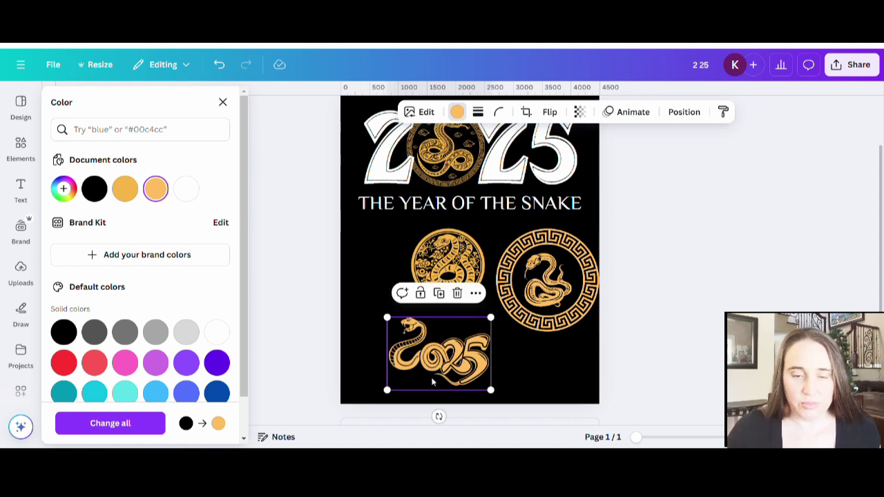
pyautogui.moveTo(458, 372); pyautogui.dragTo(319, 360)
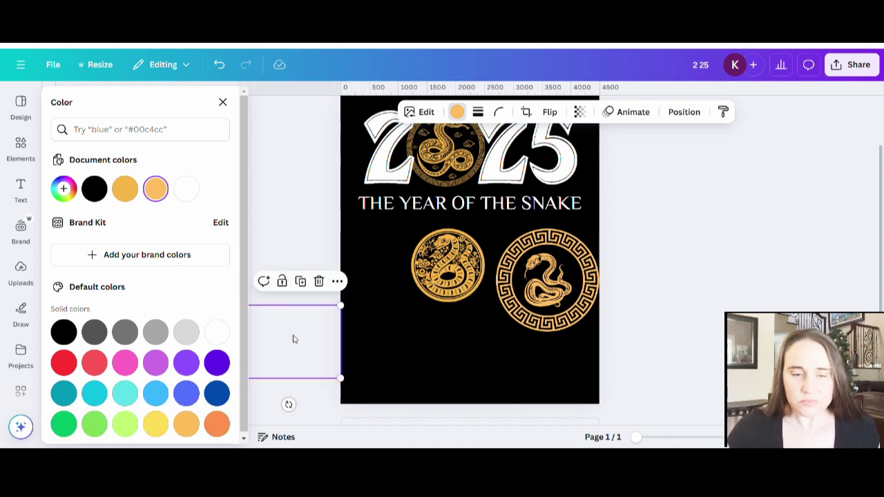
pyautogui.press('Delete')
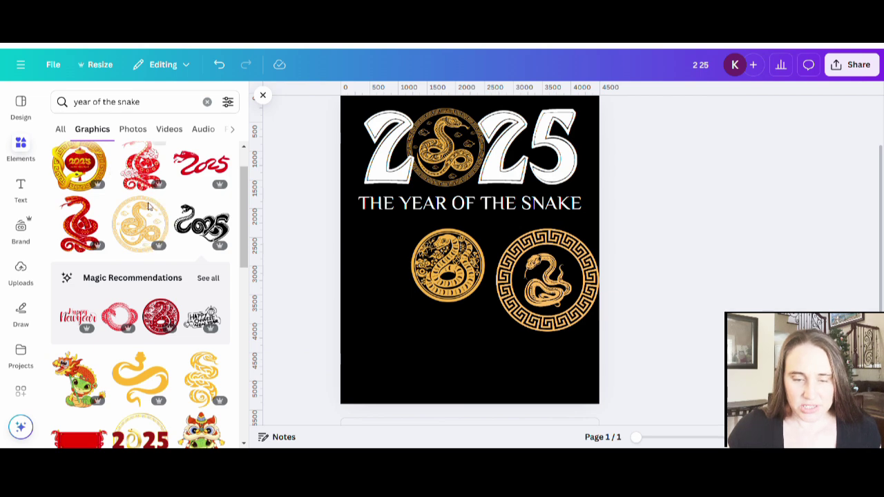
# - Try a yellow snake graphic at the lower left, then delete it
pyautogui.scroll(-3, 148, 323)
pyautogui.scroll(2, 148, 323)
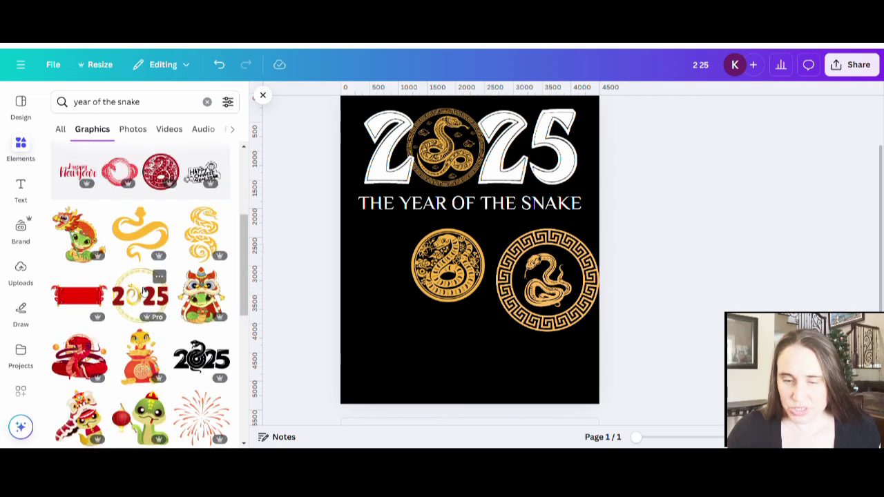
pyautogui.click(148, 324)
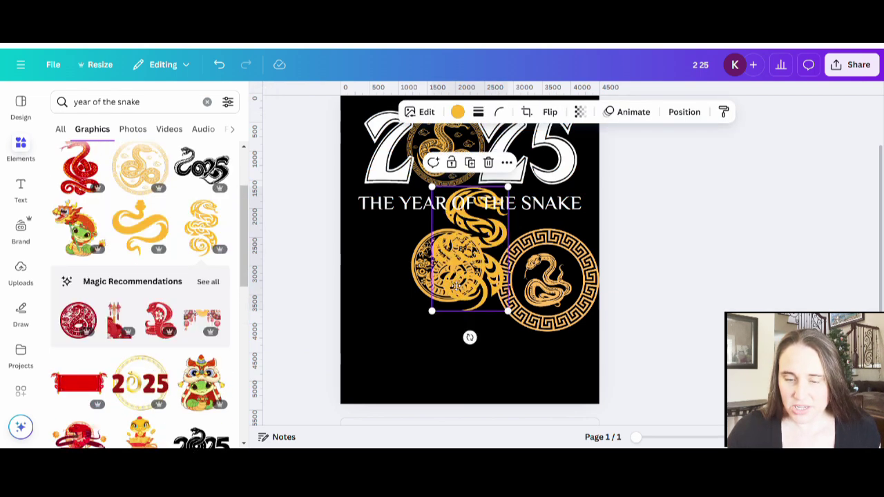
pyautogui.moveTo(451, 281); pyautogui.dragTo(392, 371)
pyautogui.moveTo(418, 270); pyautogui.dragTo(406, 282)
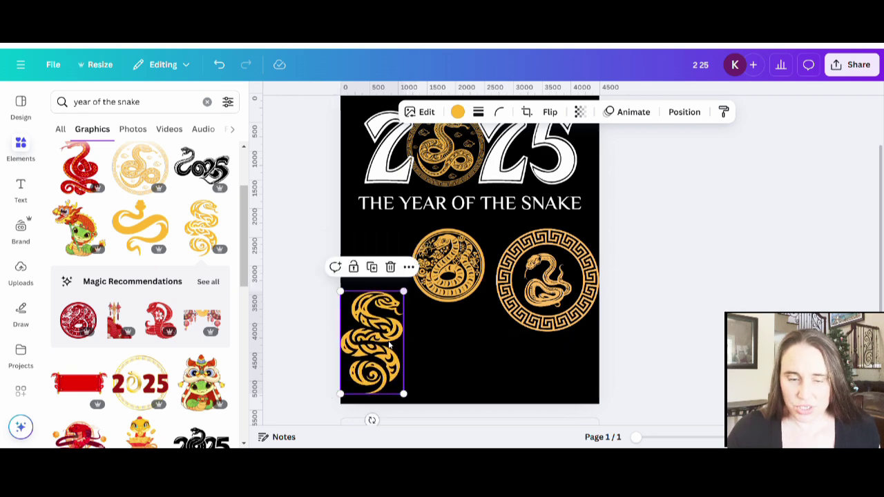
pyautogui.moveTo(406, 348); pyautogui.dragTo(409, 339)
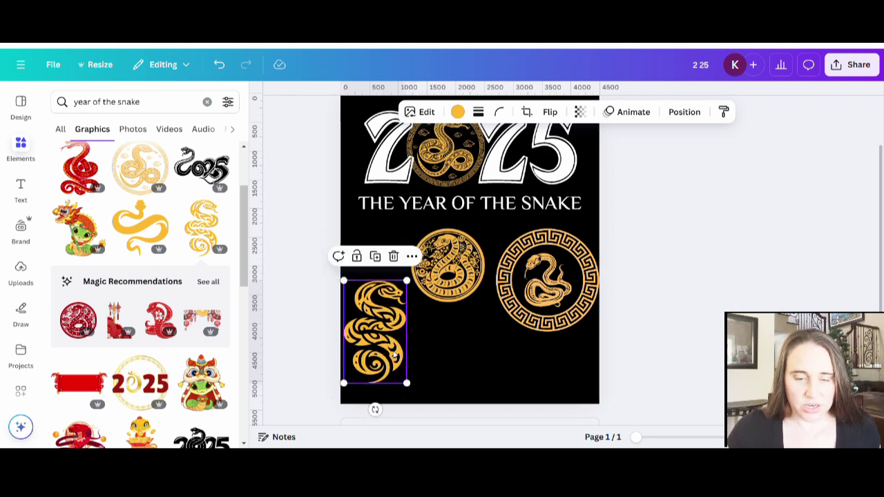
pyautogui.press('Delete')
# - Add the red circle snake sticker, recolour it gold, shrink it and place it lower-left
pyautogui.scroll(-5, 138, 276)
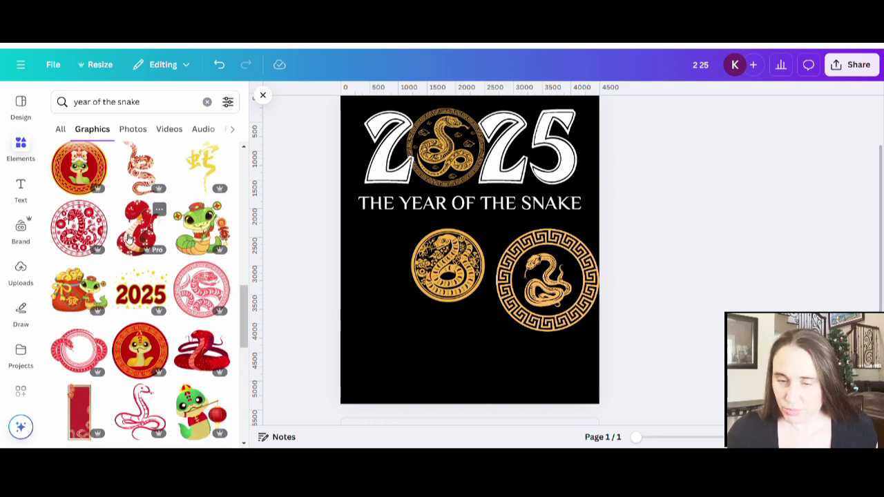
pyautogui.click(201, 297)
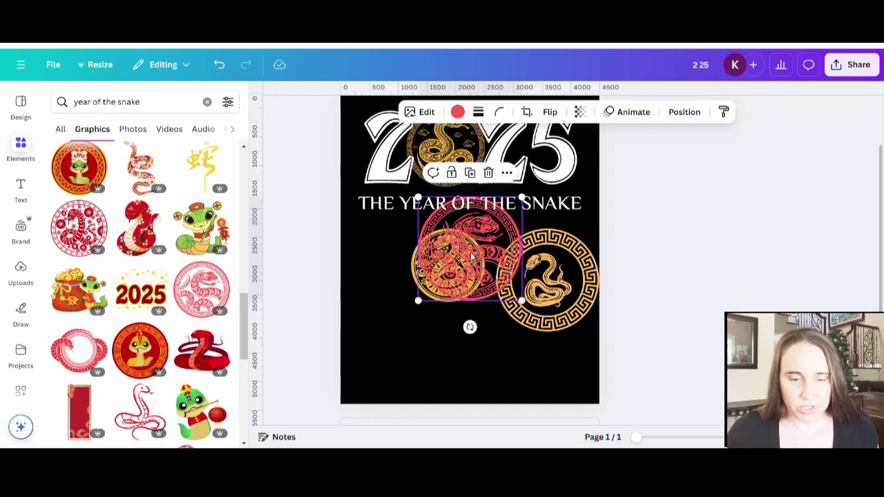
pyautogui.moveTo(463, 247); pyautogui.dragTo(407, 331)
pyautogui.click(458, 112)
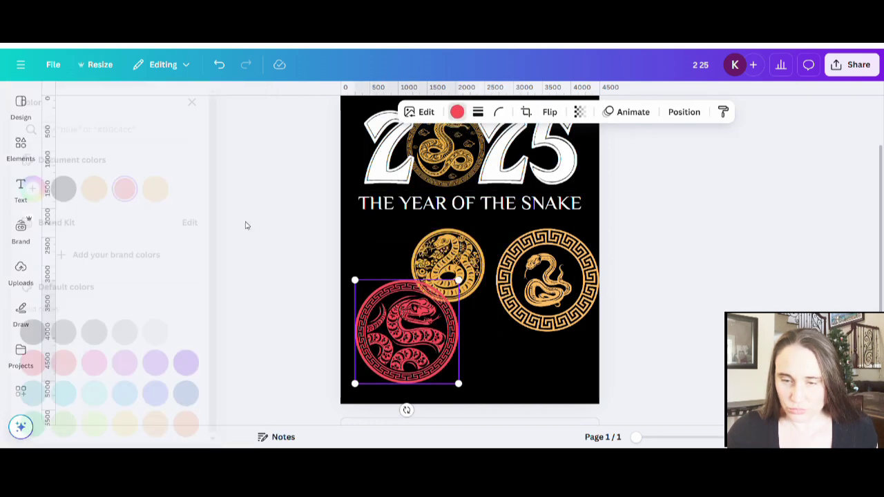
pyautogui.click(186, 189)
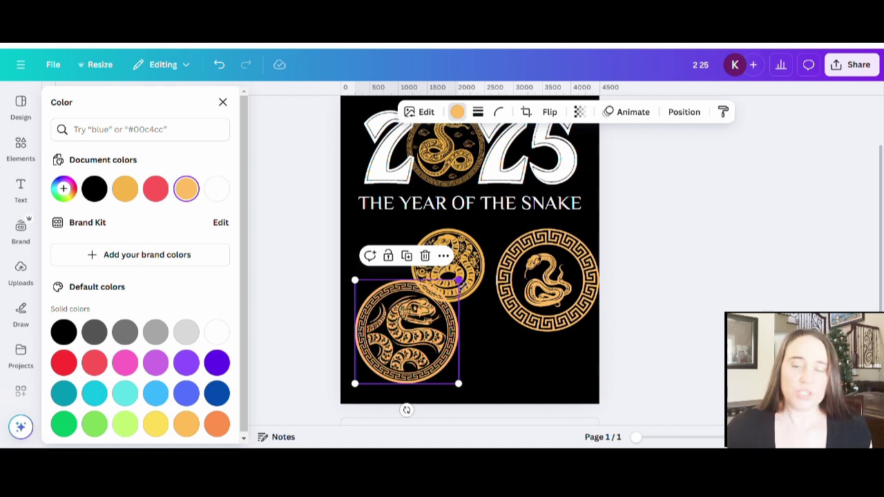
pyautogui.moveTo(459, 281); pyautogui.dragTo(430, 311)
pyautogui.click(500, 356)
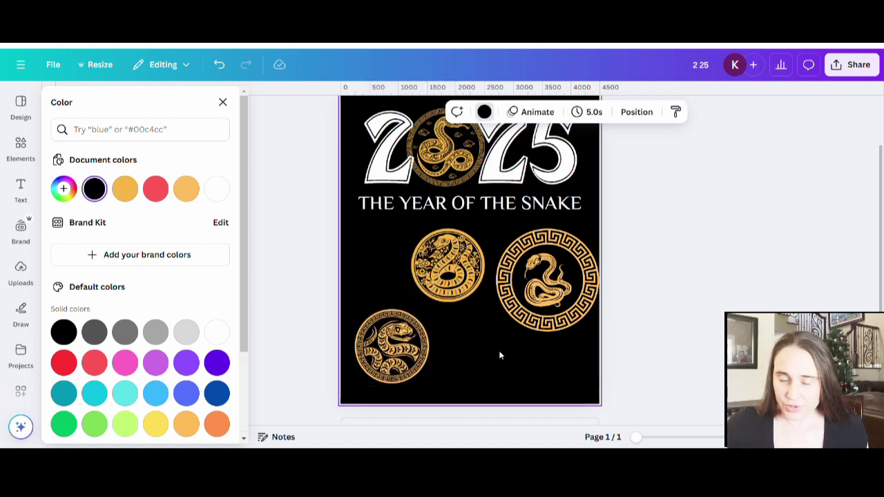
# - Move the large framed medallion off the page and pair two gold medallions side by side
pyautogui.scroll(2, 660, 232)
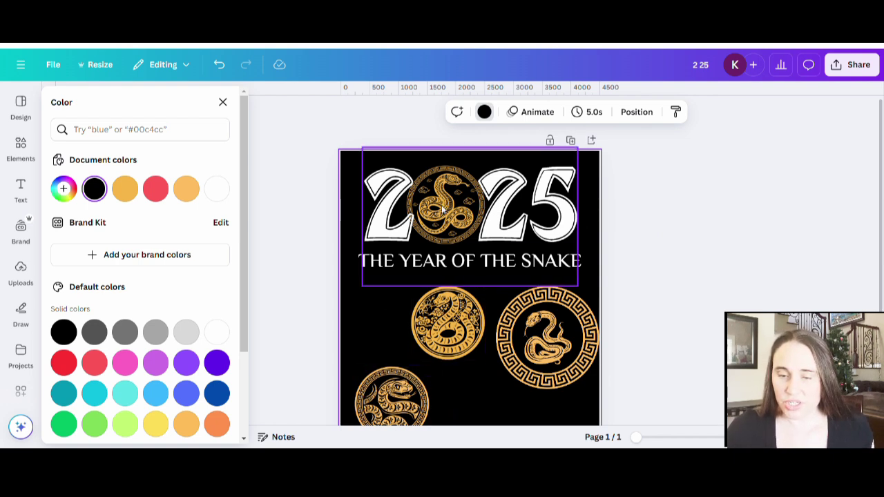
pyautogui.scroll(-3, 442, 209)
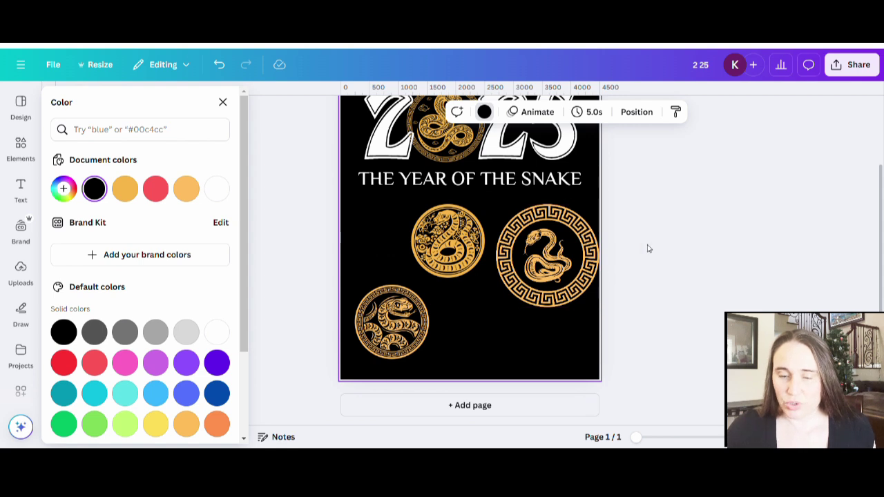
pyautogui.scroll(2, 648, 248)
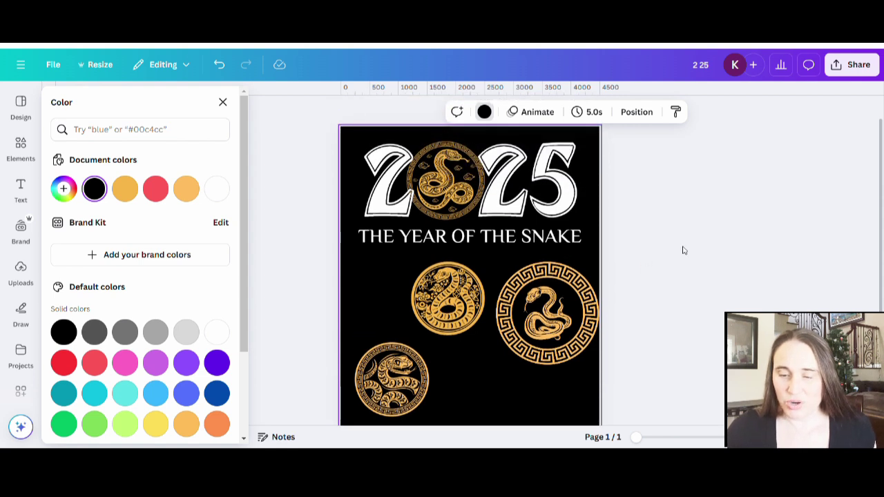
pyautogui.click(572, 331)
pyautogui.moveTo(572, 332); pyautogui.dragTo(881, 336)
pyautogui.click(468, 332)
pyautogui.moveTo(469, 332); pyautogui.dragTo(540, 327)
pyautogui.moveTo(407, 373); pyautogui.dragTo(425, 303)
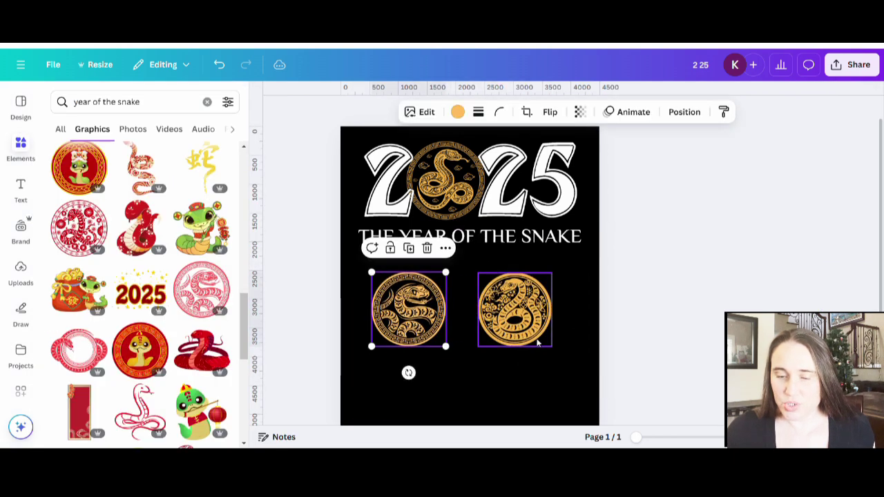
pyautogui.moveTo(538, 343); pyautogui.dragTo(530, 340)
pyautogui.click(548, 358)
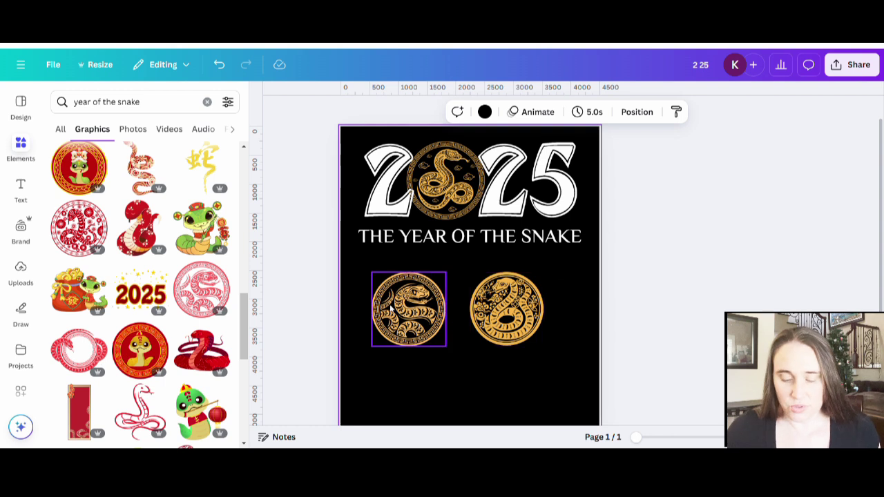
# - Pull the medallion out of the 2025 zero and line up all three in one row
pyautogui.moveTo(447, 179); pyautogui.dragTo(461, 385)
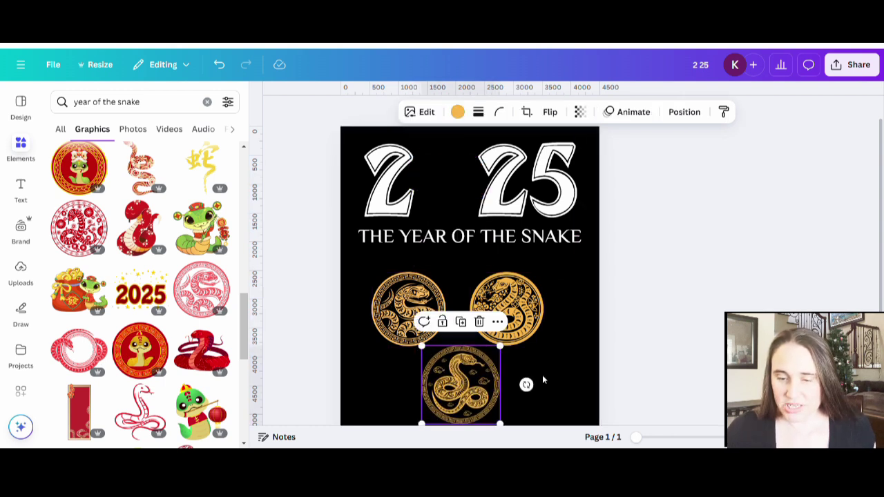
pyautogui.click(617, 328)
pyautogui.scroll(-1, 582, 358)
pyautogui.click(494, 349)
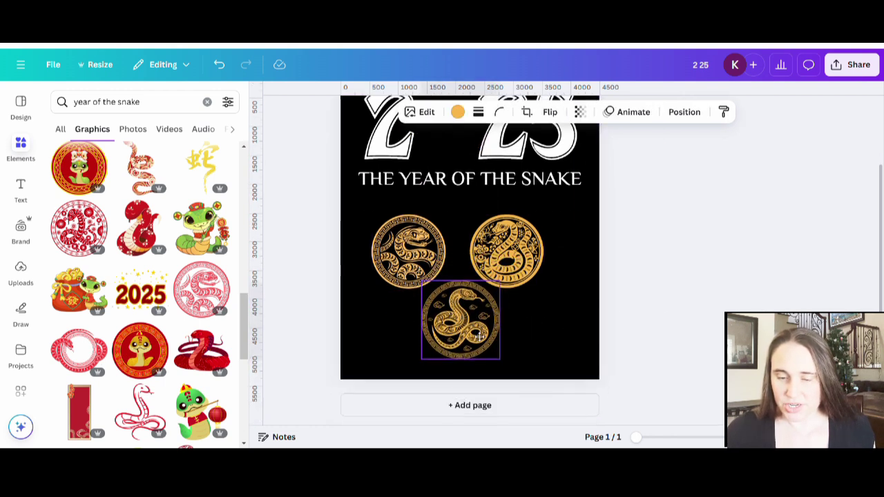
pyautogui.moveTo(528, 281); pyautogui.dragTo(567, 281)
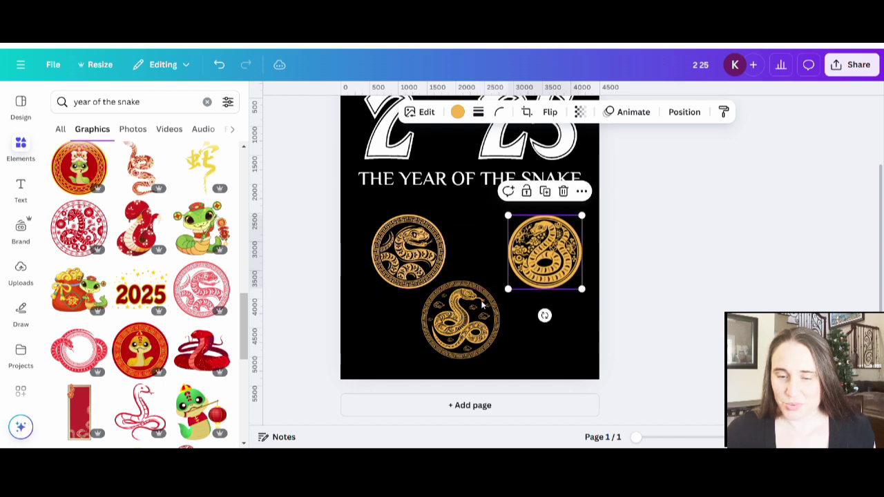
pyautogui.moveTo(445, 270); pyautogui.dragTo(506, 260)
pyautogui.click(464, 333)
pyautogui.moveTo(463, 333); pyautogui.dragTo(395, 255)
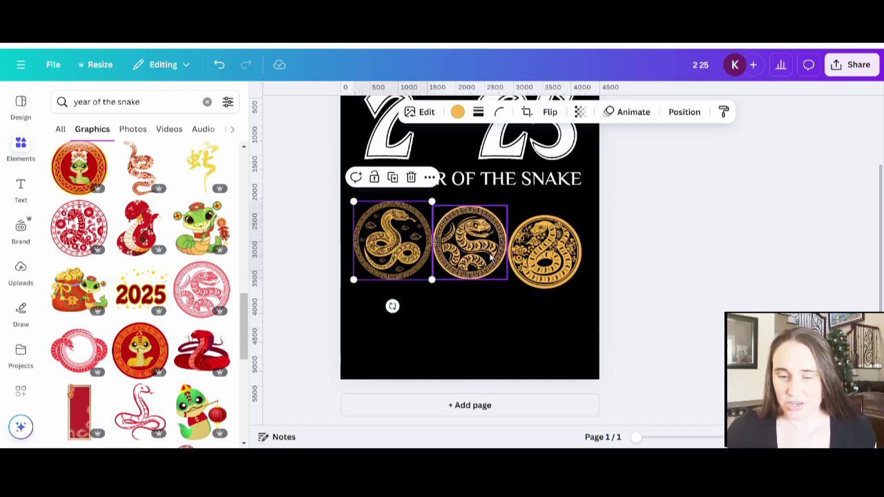
pyautogui.click(519, 349)
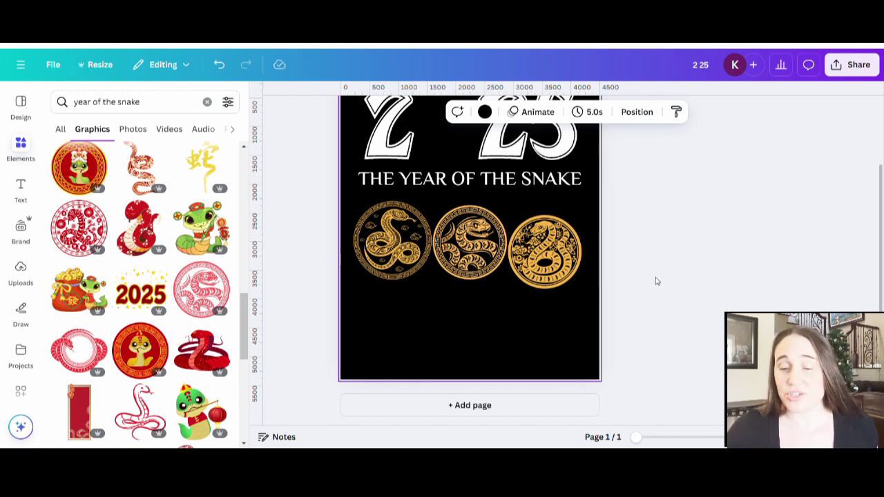
# - Delete the right and left gold medallions from the row
pyautogui.click(554, 275)
pyautogui.press('Delete')
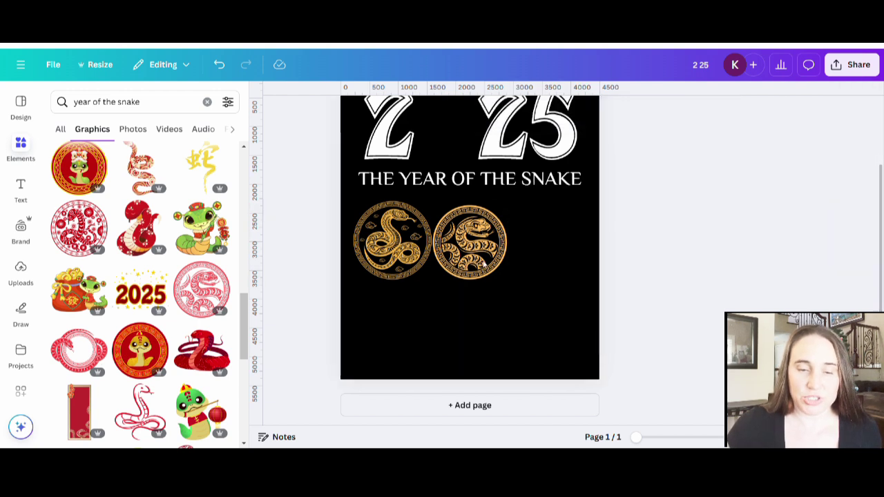
pyautogui.click(382, 264)
pyautogui.press('Delete')
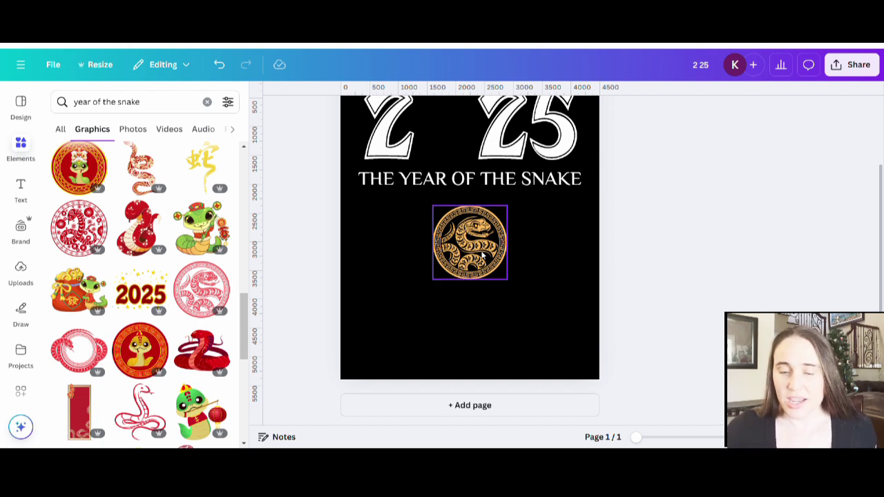
# - Move the remaining snake medallion up into the gap between '2' and '25'
pyautogui.moveTo(482, 255); pyautogui.dragTo(466, 256)
pyautogui.click(534, 282)
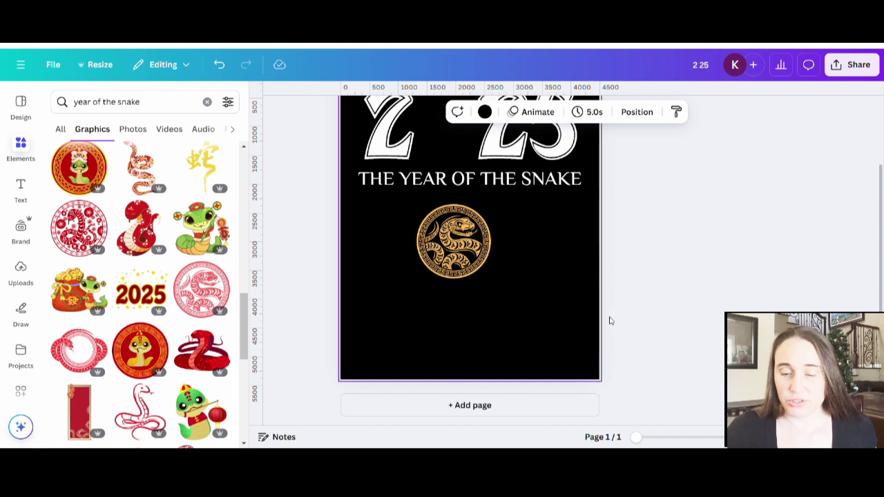
pyautogui.scroll(2, 564, 328)
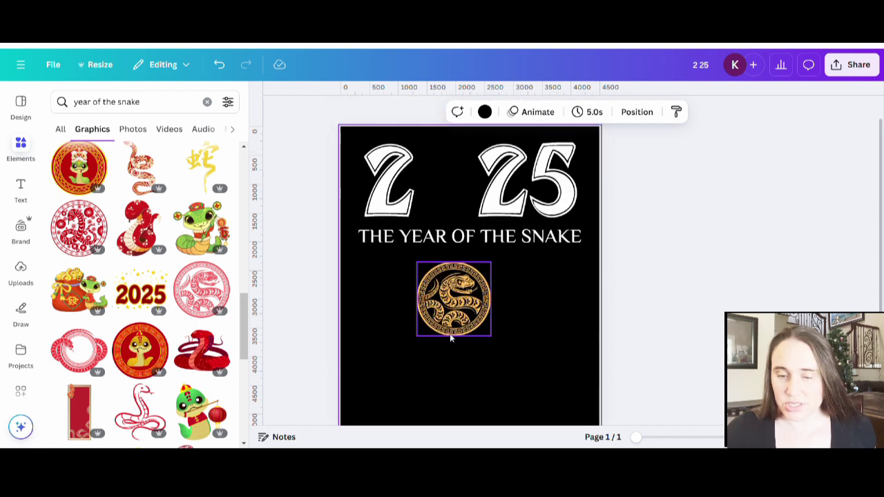
pyautogui.moveTo(450, 334); pyautogui.dragTo(447, 211)
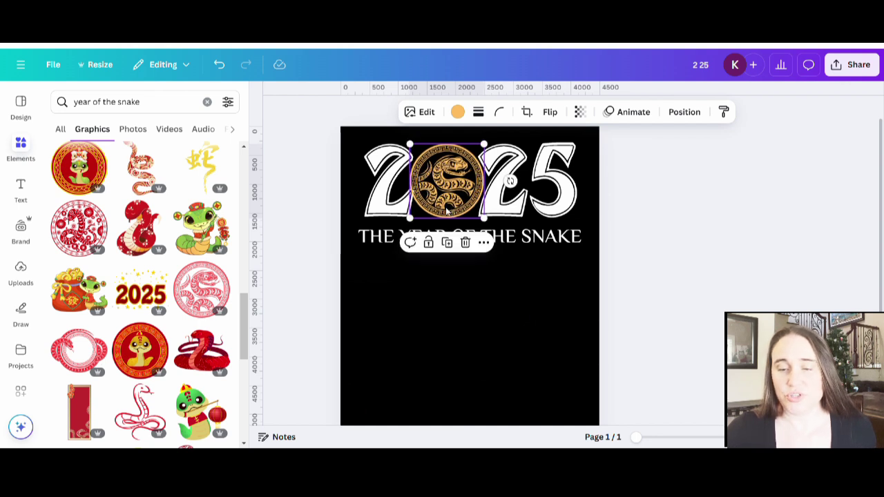
pyautogui.click(497, 344)
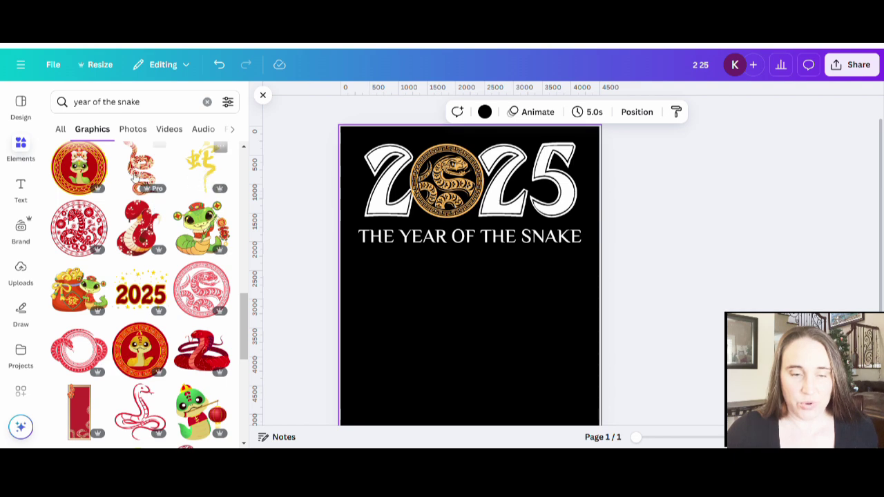
# - Try a red snake graphic on the page, then delete it
pyautogui.scroll(1, 138, 228)
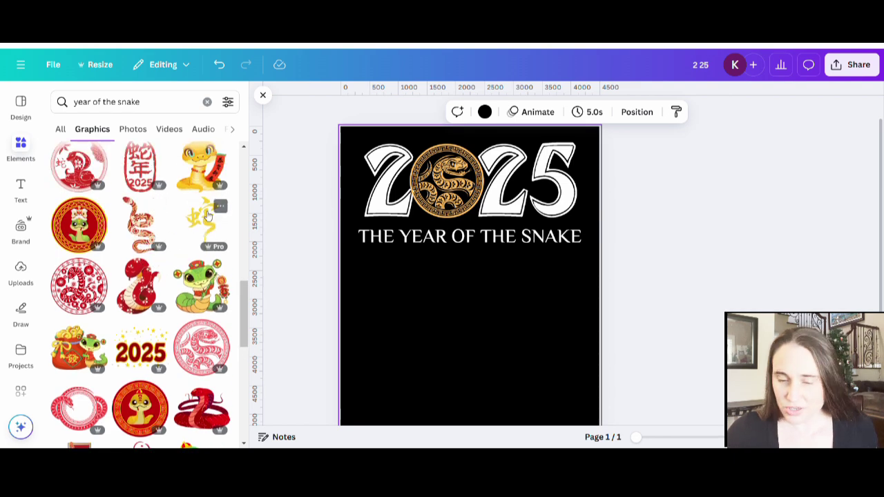
pyautogui.click(149, 220)
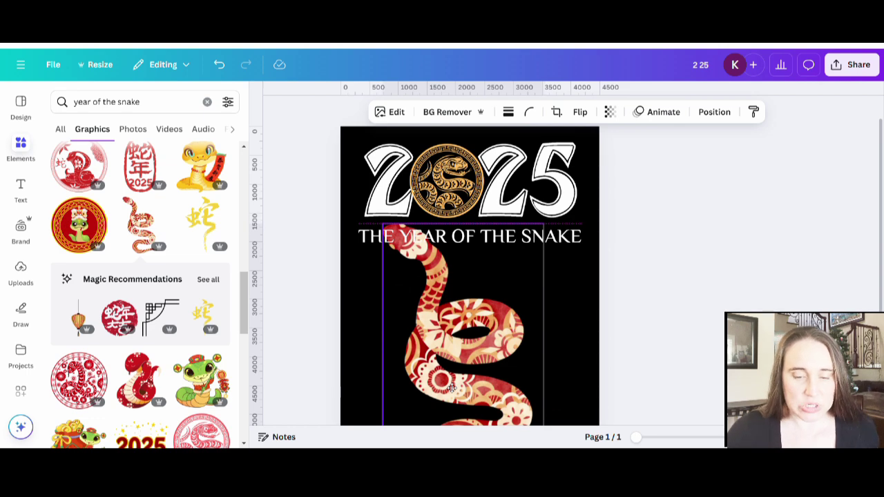
pyautogui.moveTo(452, 388); pyautogui.dragTo(525, 387)
pyautogui.press('Delete')
# - Add the red circular snake medallion and place it below the title
pyautogui.scroll(-1, 200, 256)
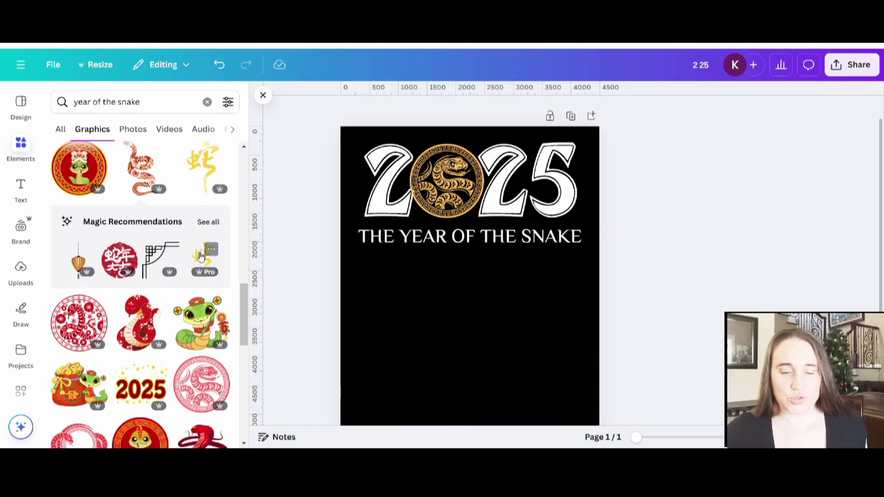
pyautogui.scroll(-2, 201, 257)
pyautogui.scroll(-2, 180, 333)
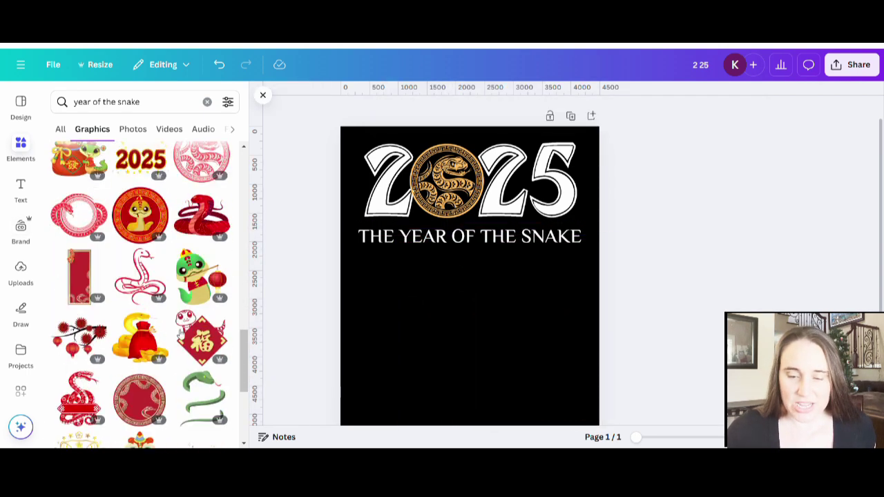
pyautogui.scroll(-1, 137, 349)
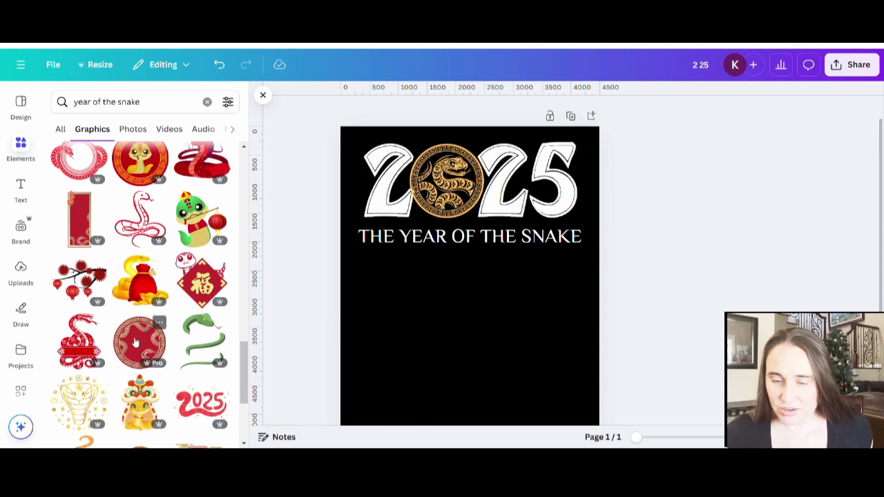
pyautogui.click(136, 344)
pyautogui.moveTo(515, 279); pyautogui.dragTo(518, 310)
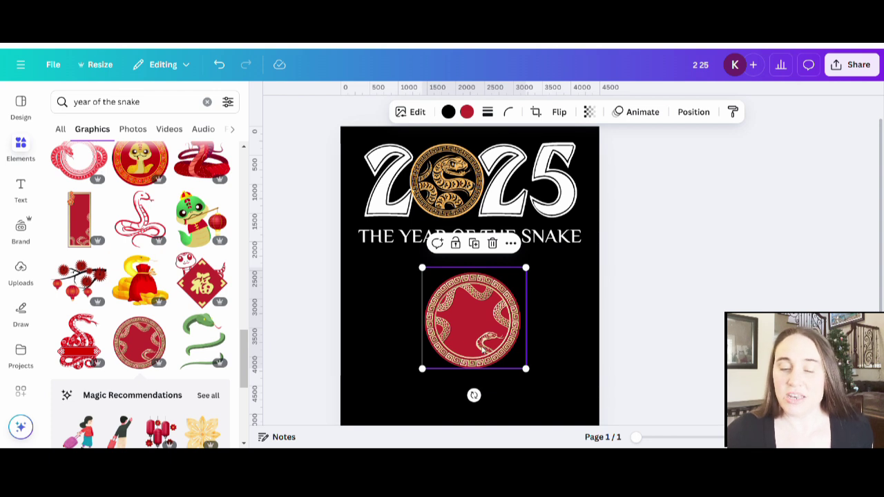
pyautogui.click(559, 331)
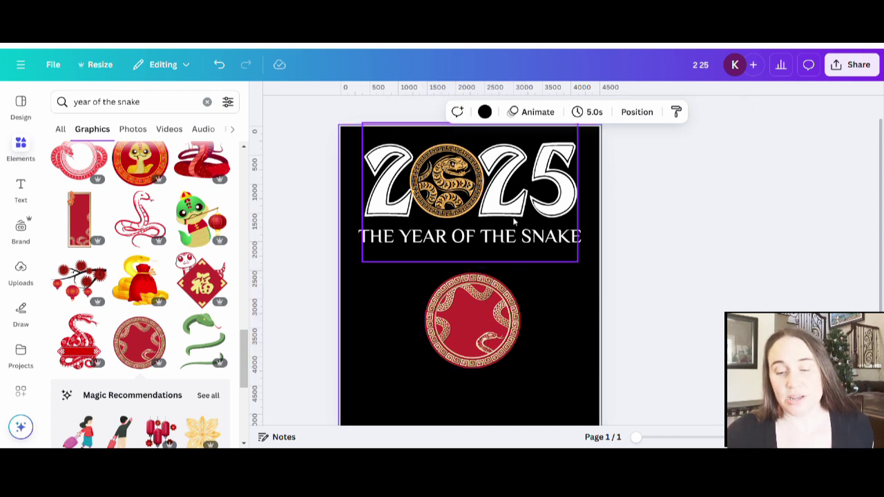
# - Open the 2025 gold medallion's colour options to define a new custom colour
pyautogui.click(448, 183)
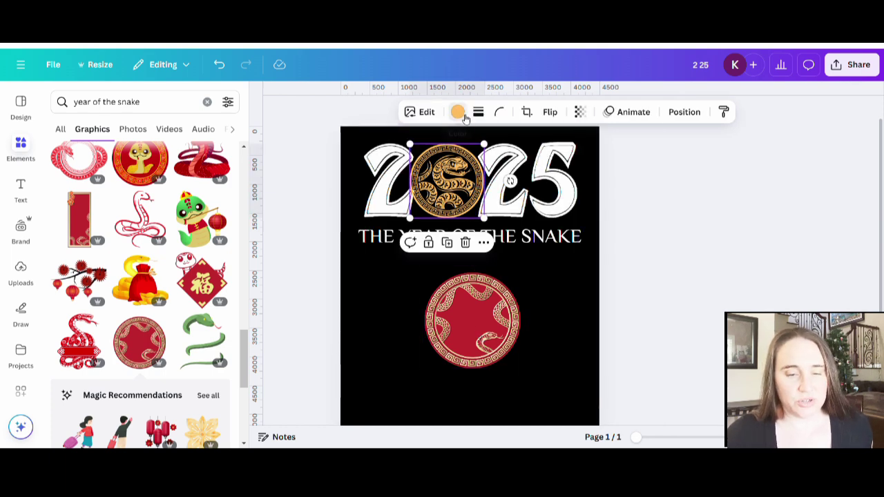
pyautogui.click(459, 114)
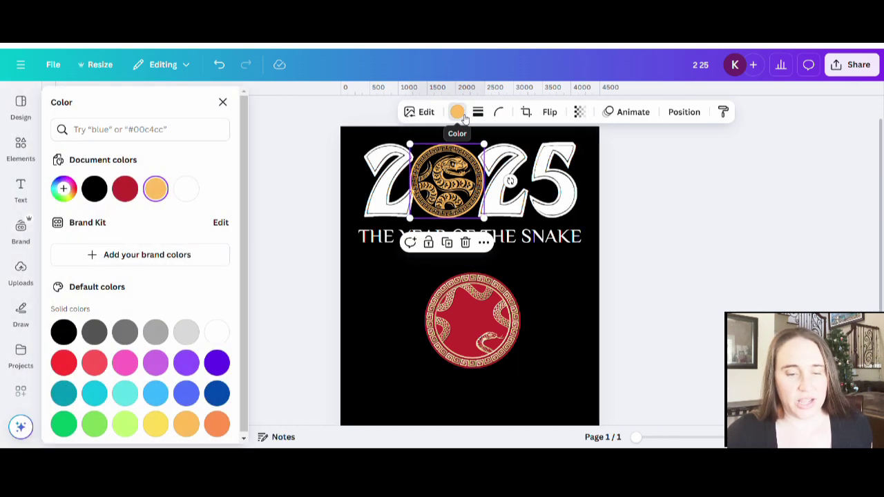
pyautogui.click(63, 190)
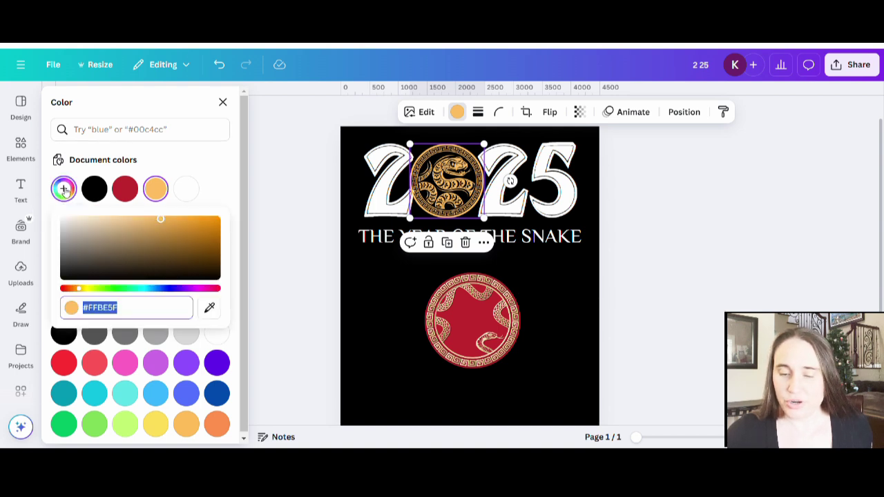
# - Eyedrop the pale gold #E5CF93 from the design onto the 2025 medallion
pyautogui.click(205, 309)
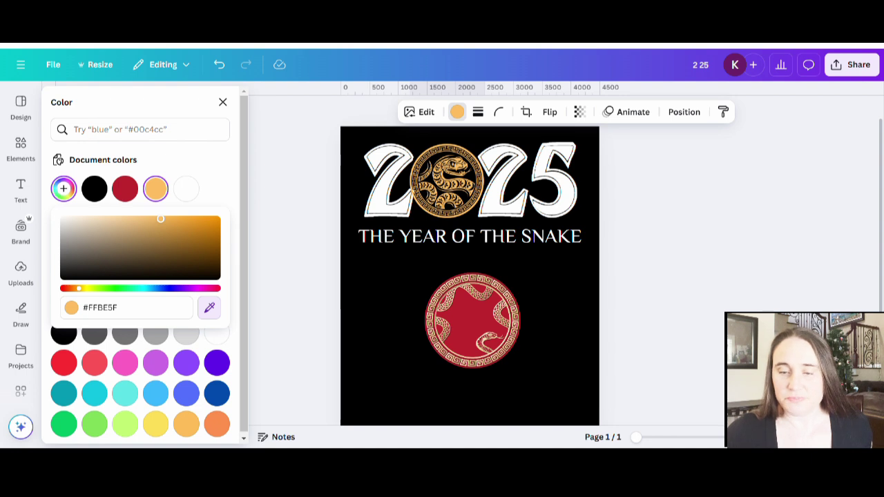
pyautogui.click(429, 314)
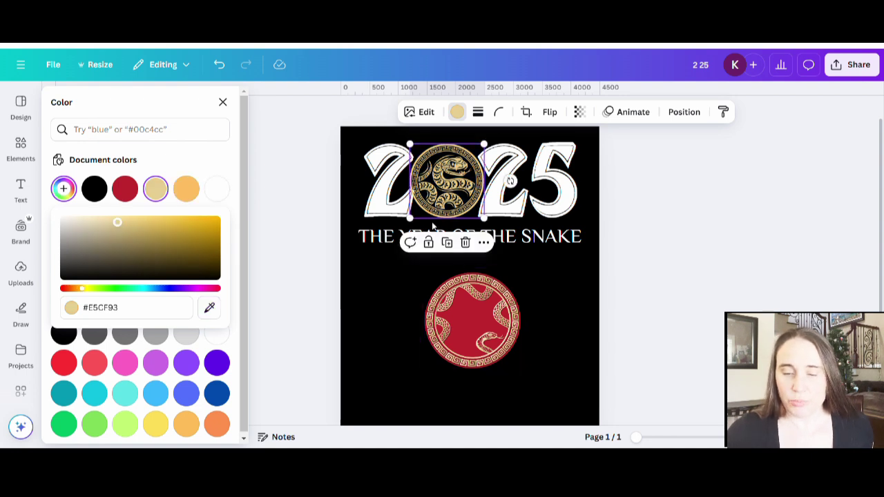
pyautogui.click(756, 272)
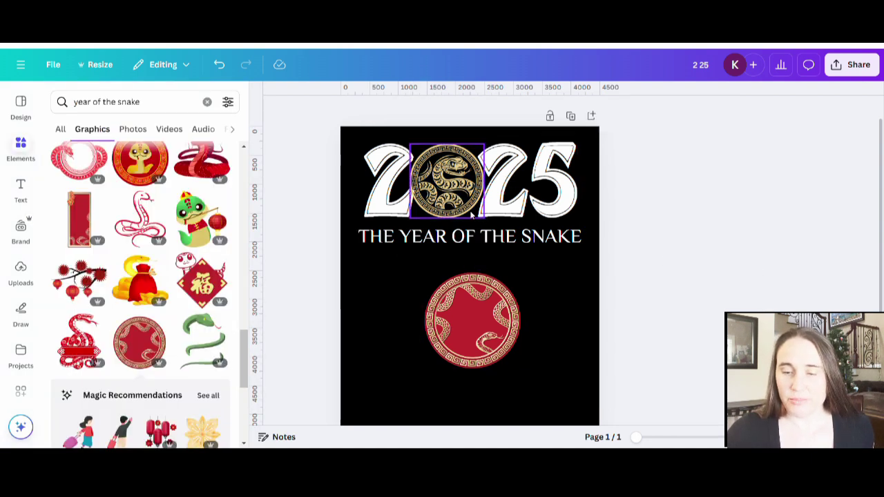
# - Recolour the 2025 digits to the red document colour #C1272D
pyautogui.click(510, 208)
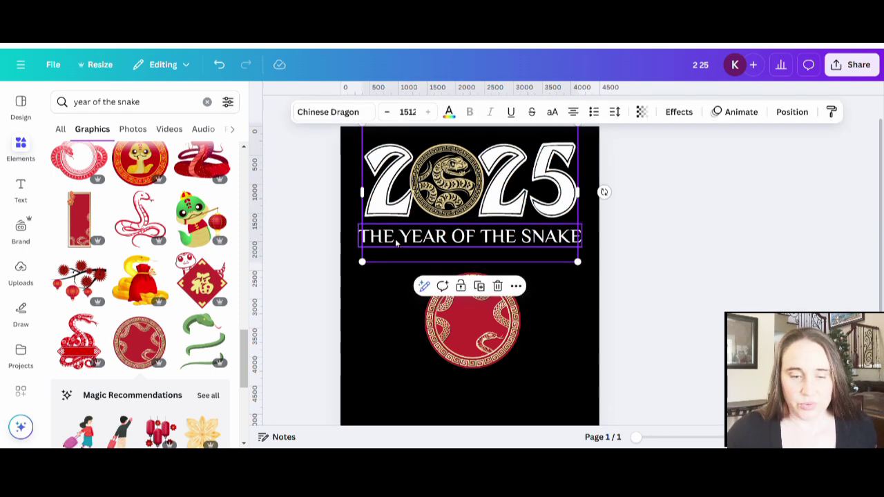
pyautogui.click(451, 116)
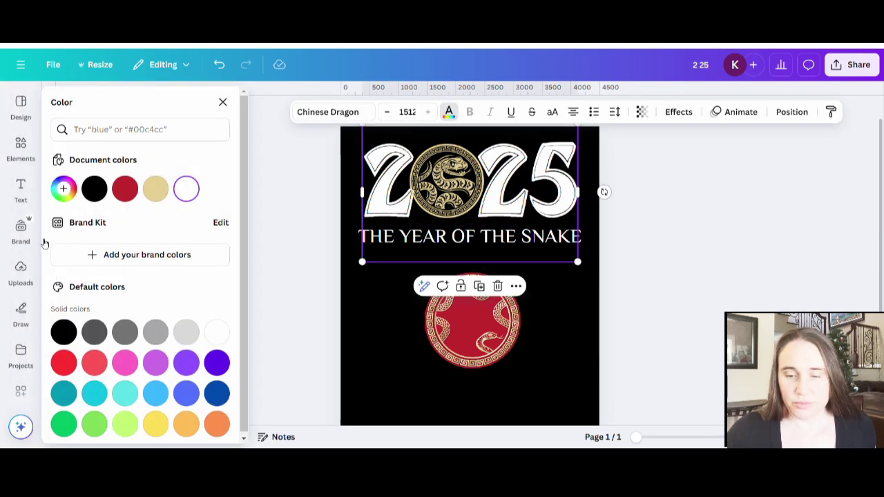
pyautogui.click(127, 190)
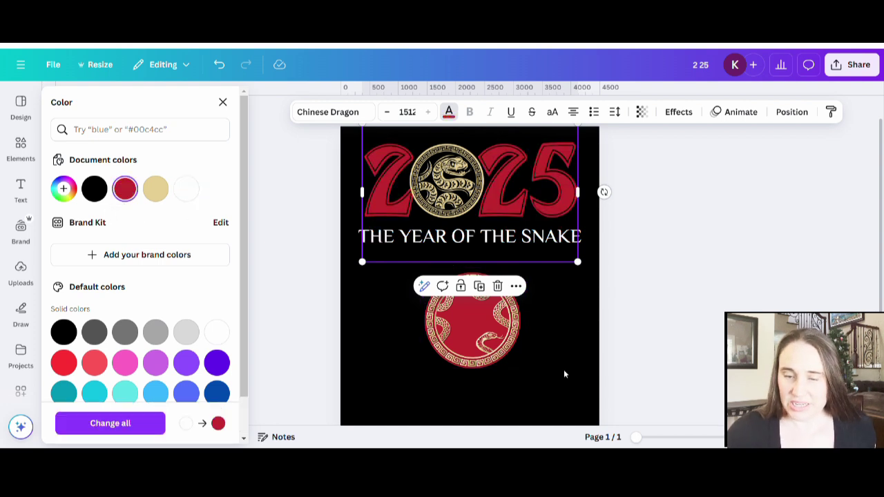
pyautogui.click(487, 304)
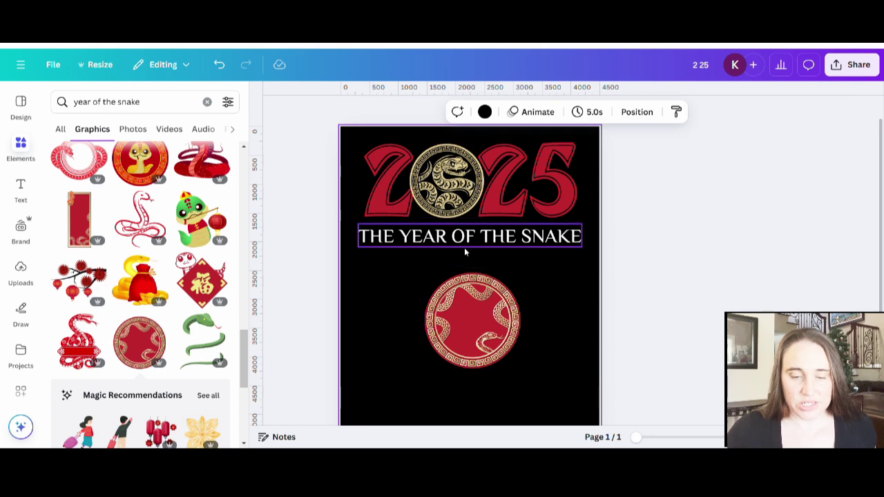
# - Replace the red circle medallion with a red octagon snake badge below the title
pyautogui.scroll(-3, 178, 323)
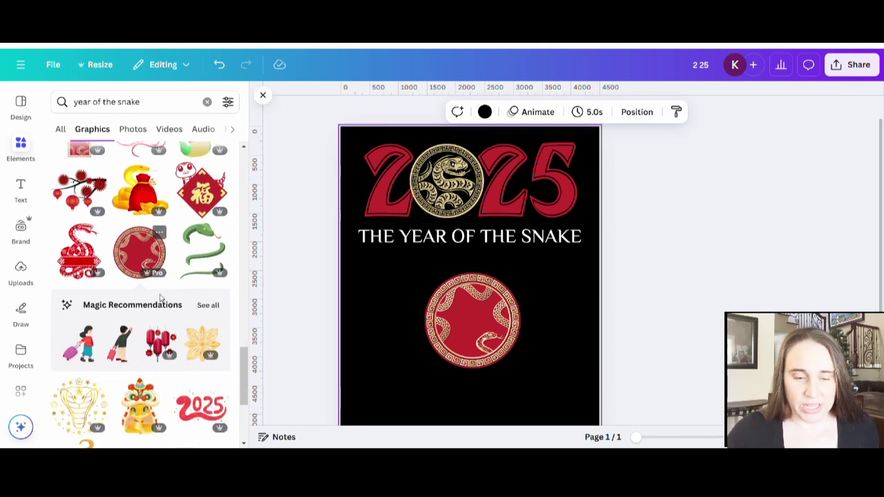
pyautogui.scroll(-8, 178, 323)
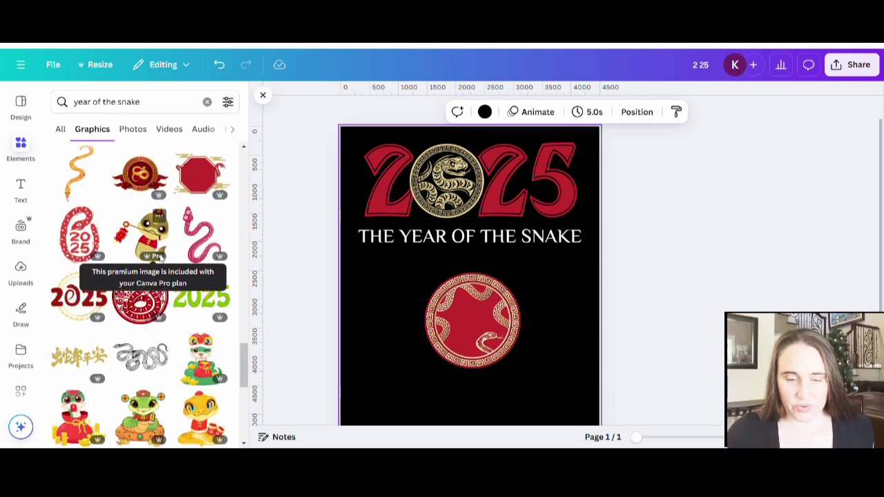
pyautogui.scroll(-5, 159, 290)
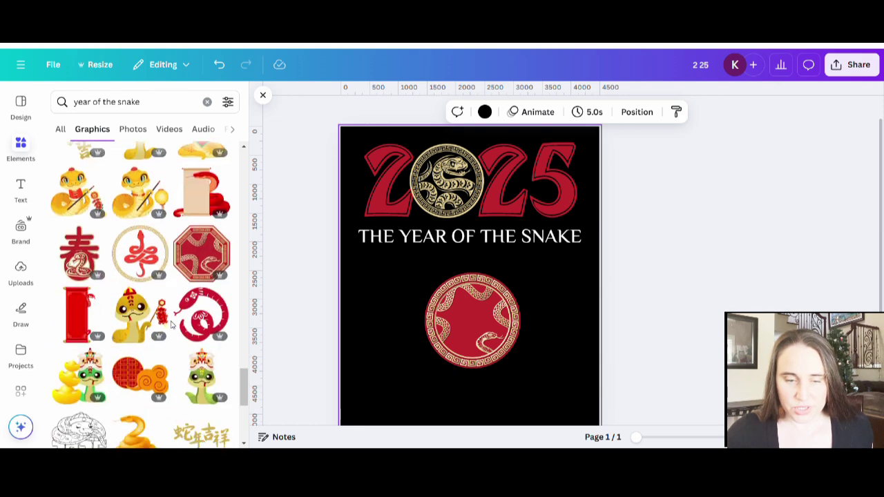
pyautogui.click(472, 320)
pyautogui.press('Delete')
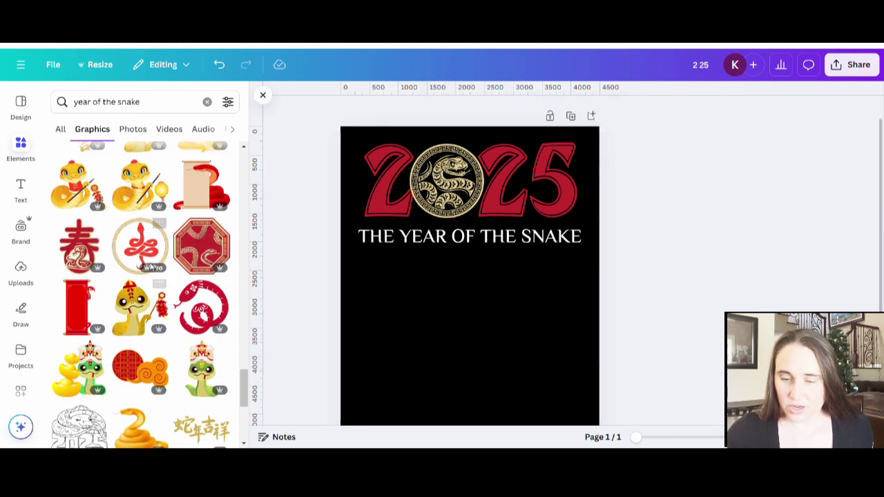
pyautogui.click(211, 250)
pyautogui.moveTo(480, 297); pyautogui.dragTo(467, 343)
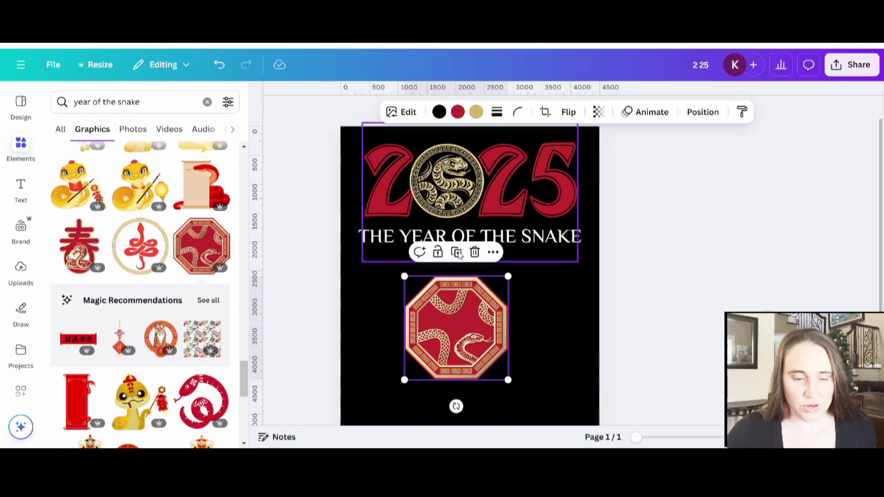
pyautogui.scroll(-10, 152, 325)
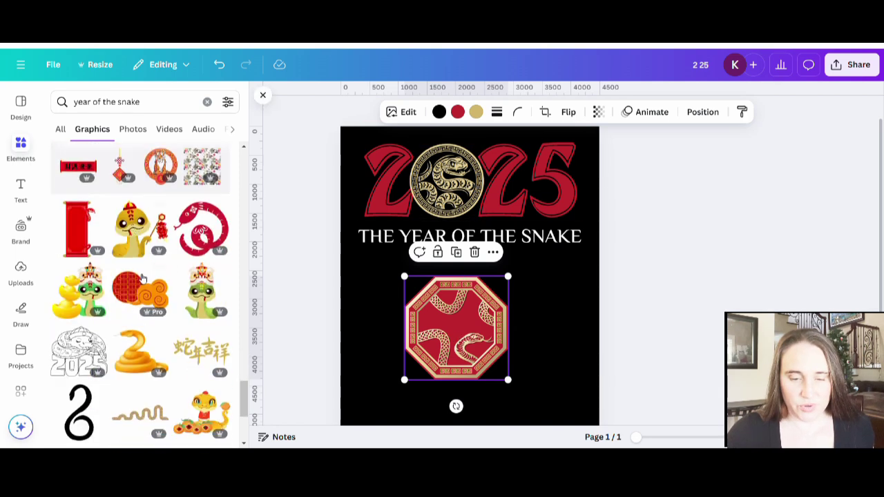
pyautogui.scroll(-10, 172, 368)
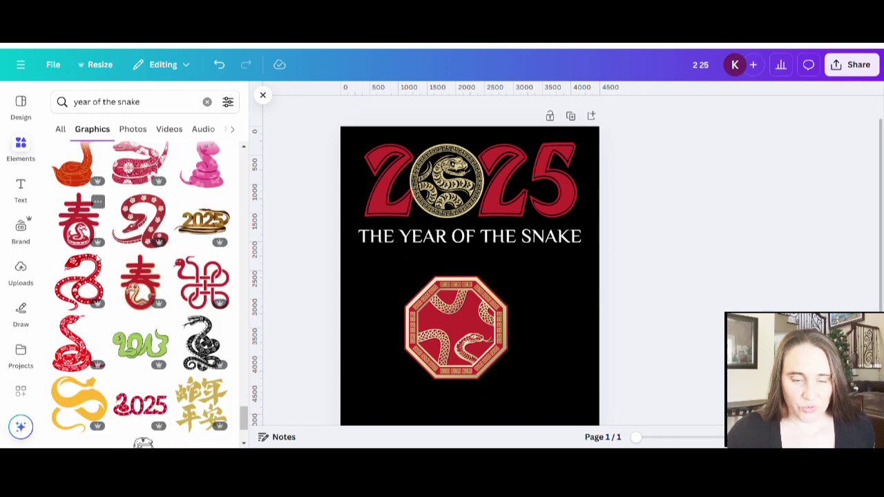
pyautogui.scroll(-5, 124, 290)
pyautogui.scroll(-8, 103, 318)
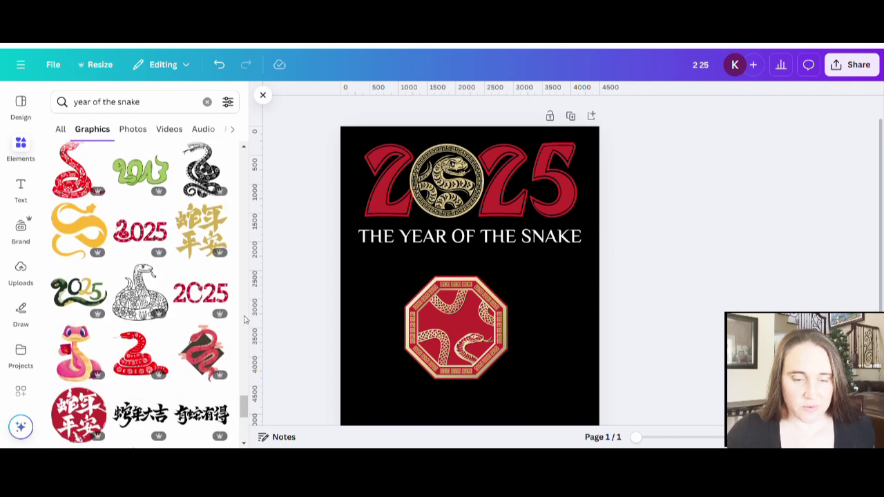
pyautogui.scroll(-6, 125, 315)
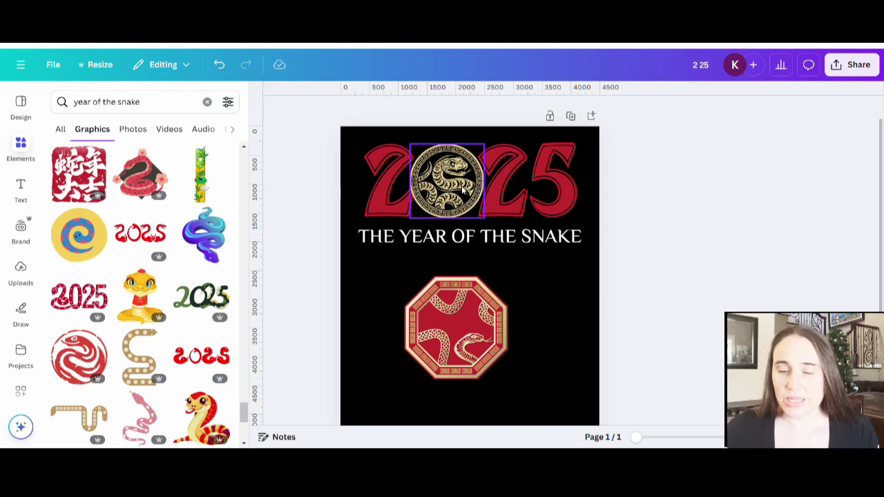
# - Open a custom colour picker for the 2025 text, then delete the red octagon badge
pyautogui.click(578, 192)
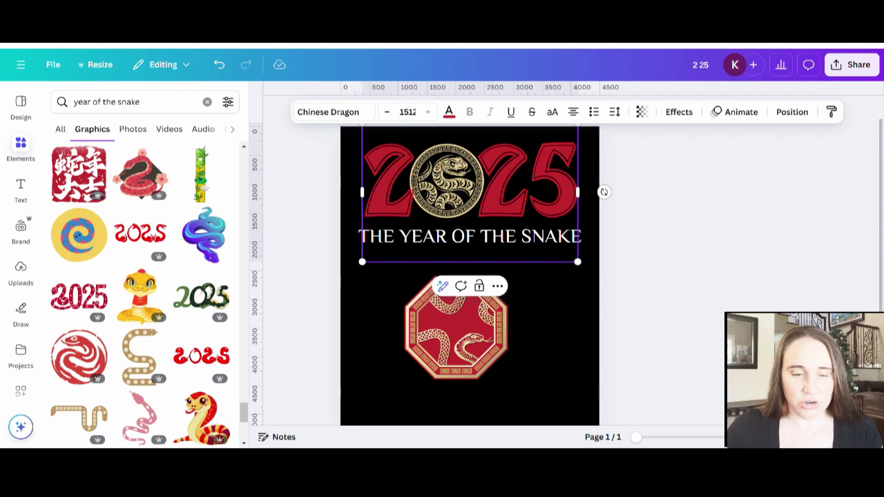
pyautogui.click(450, 111)
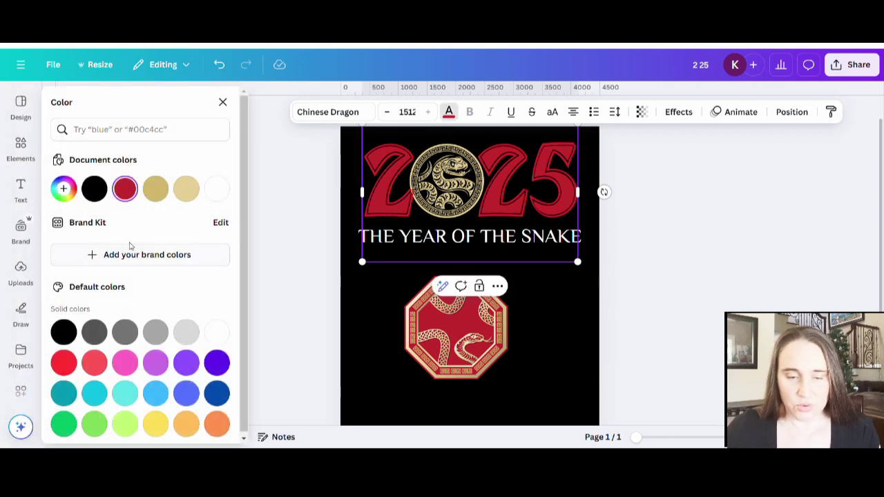
pyautogui.click(63, 188)
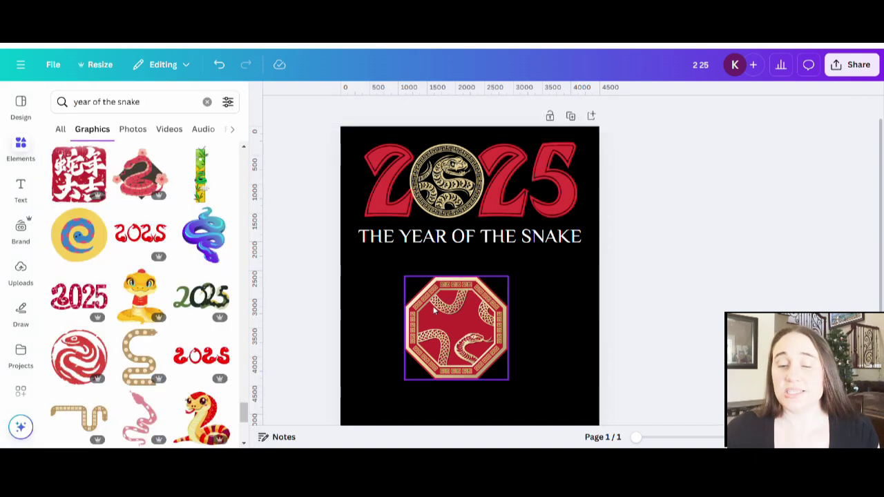
pyautogui.click(474, 348)
pyautogui.press('Delete')
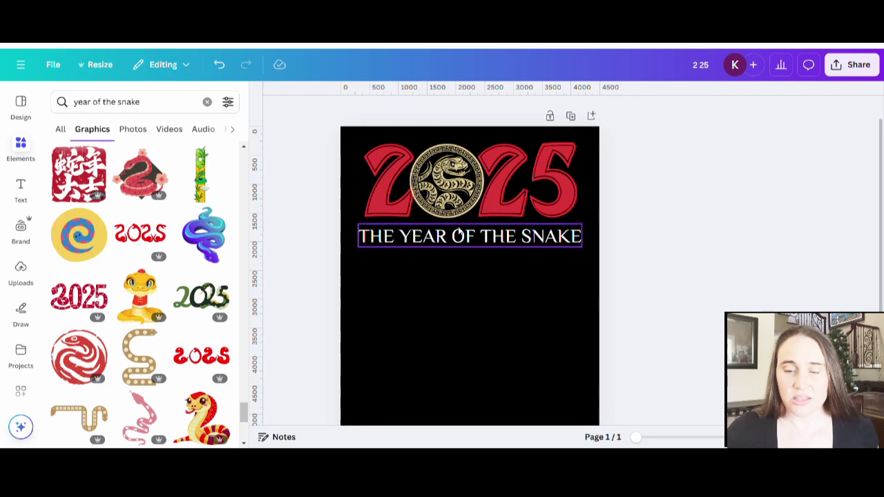
# - Turn THE YEAR OF THE SNAKE text gold
pyautogui.click(456, 236)
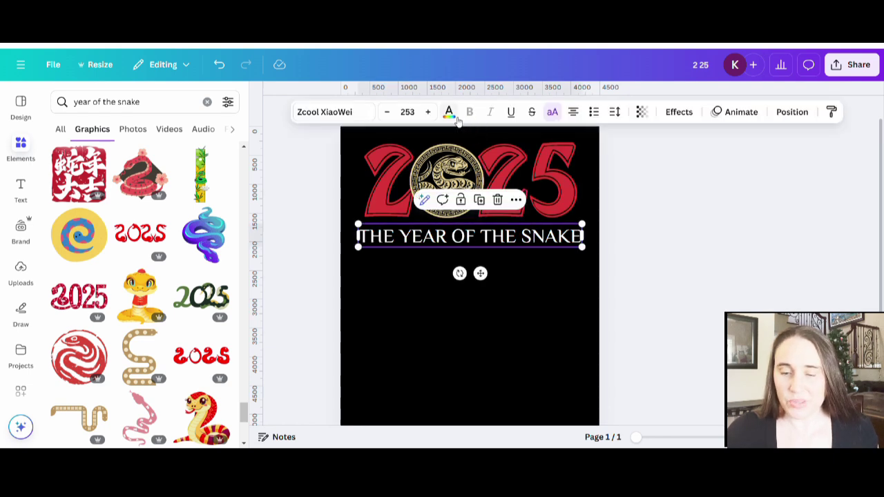
pyautogui.click(449, 112)
pyautogui.click(152, 189)
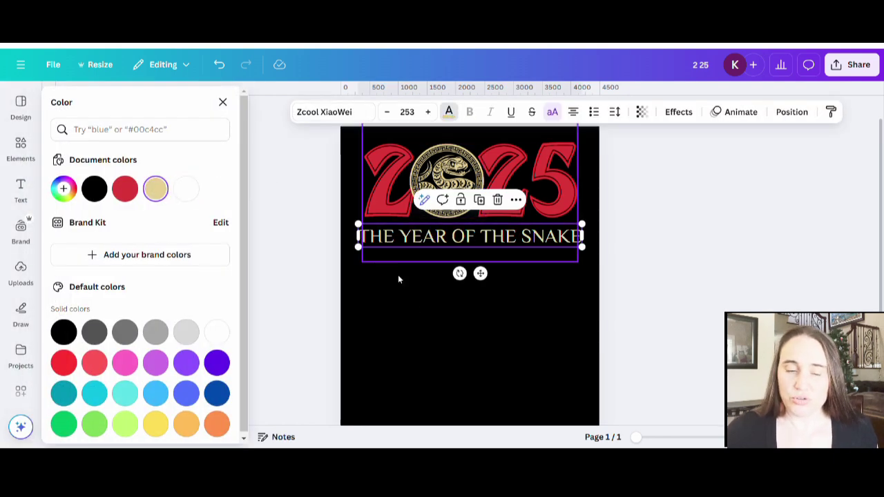
pyautogui.click(420, 311)
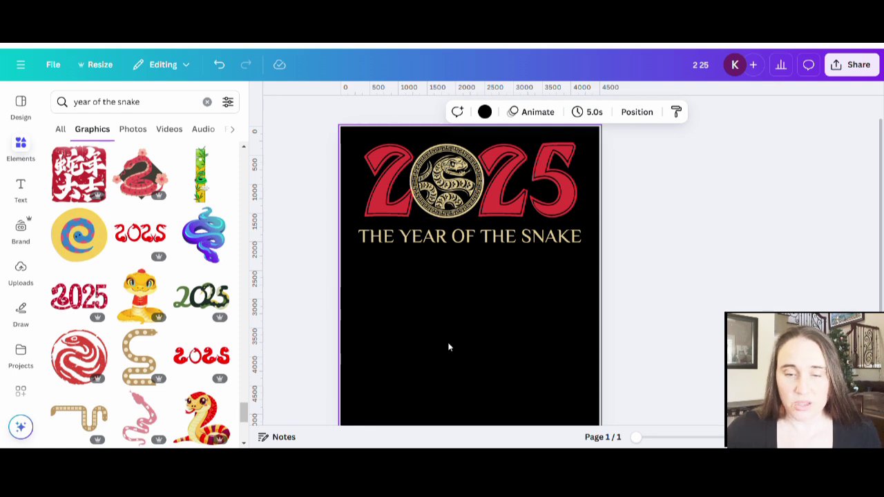
# - Add a circle filled with the poster red, sized and centred behind the 2025 zero medallion
pyautogui.press('c')
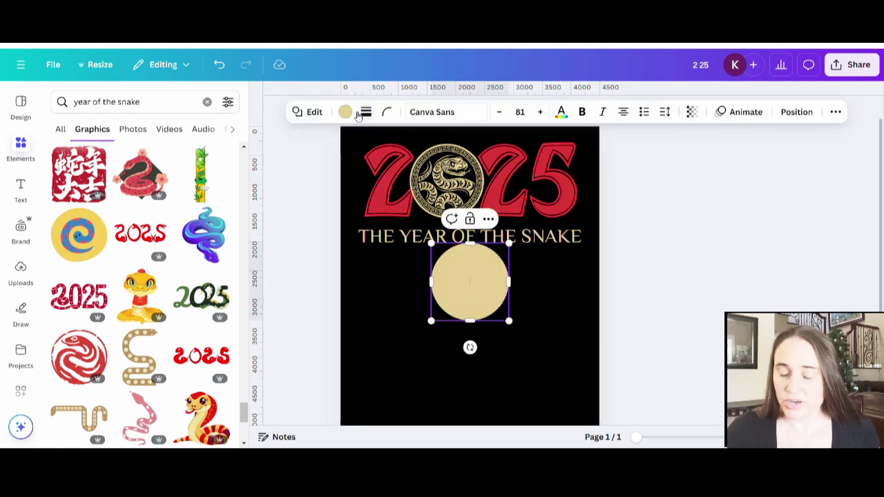
pyautogui.click(345, 111)
pyautogui.click(153, 198)
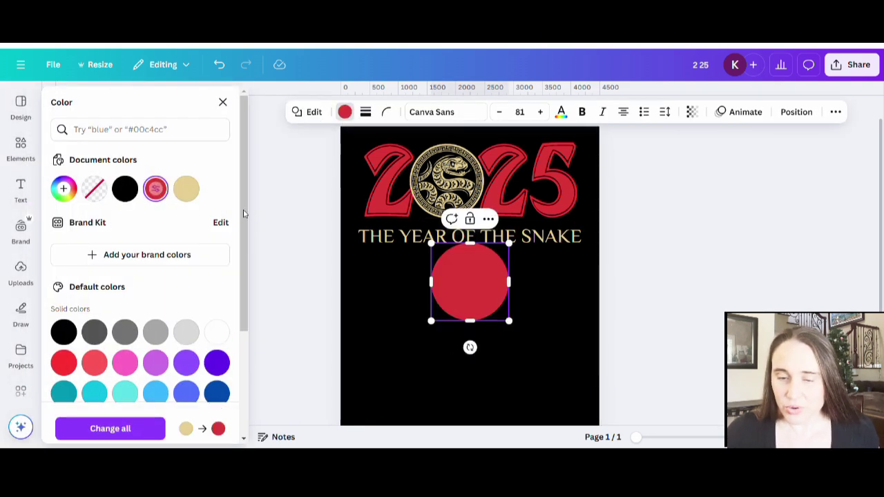
pyautogui.moveTo(493, 302); pyautogui.dragTo(437, 187)
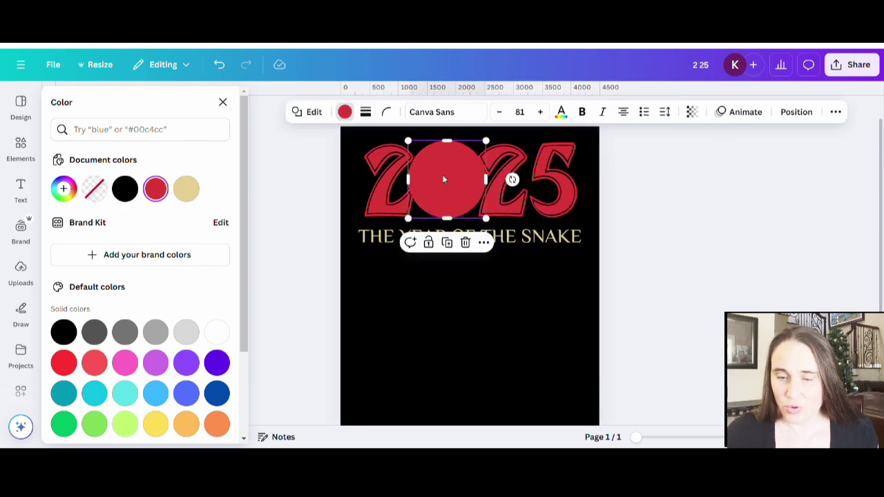
pyautogui.moveTo(487, 142); pyautogui.dragTo(488, 146)
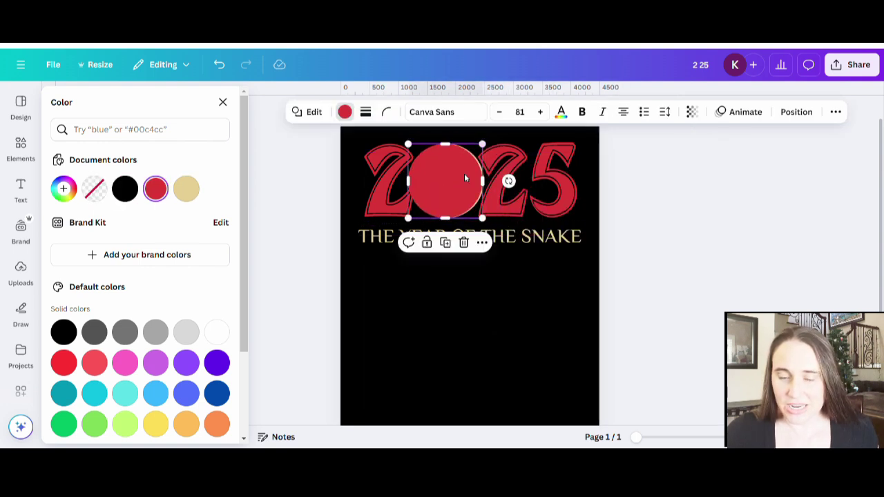
pyautogui.moveTo(465, 174); pyautogui.dragTo(469, 178)
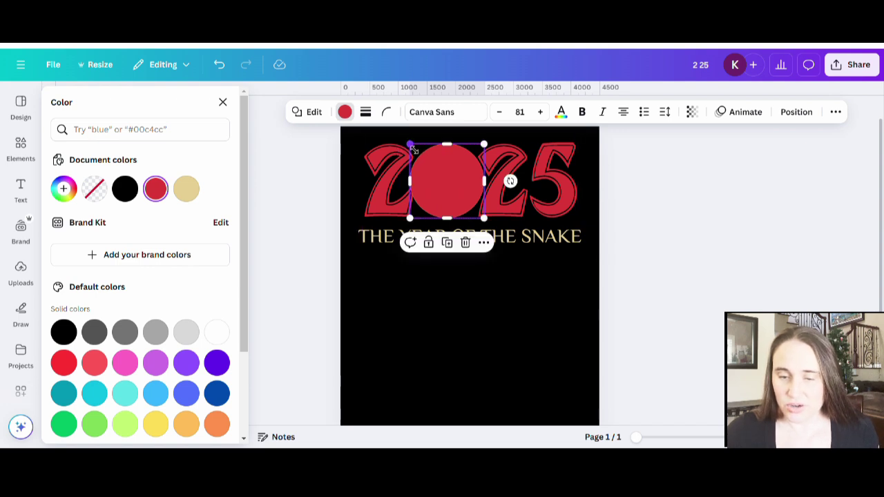
pyautogui.moveTo(410, 146); pyautogui.dragTo(415, 151)
pyautogui.press('Escape')
pyautogui.press('Escape')
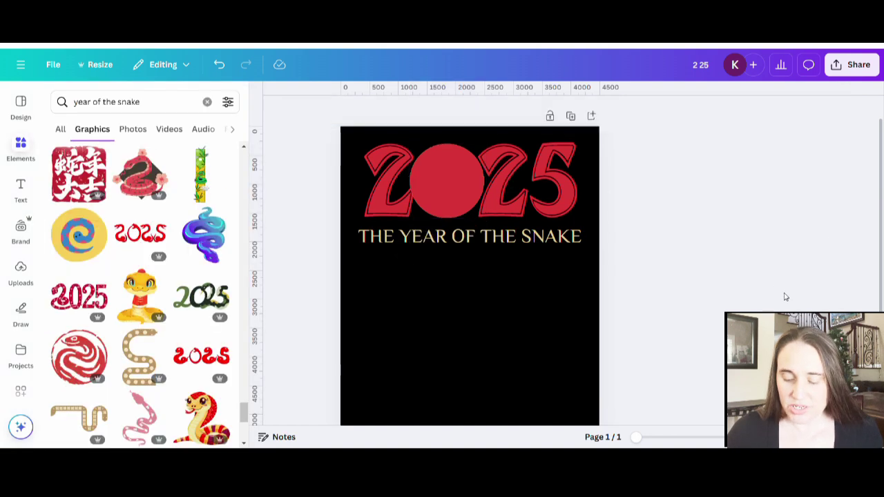
pyautogui.click(451, 194)
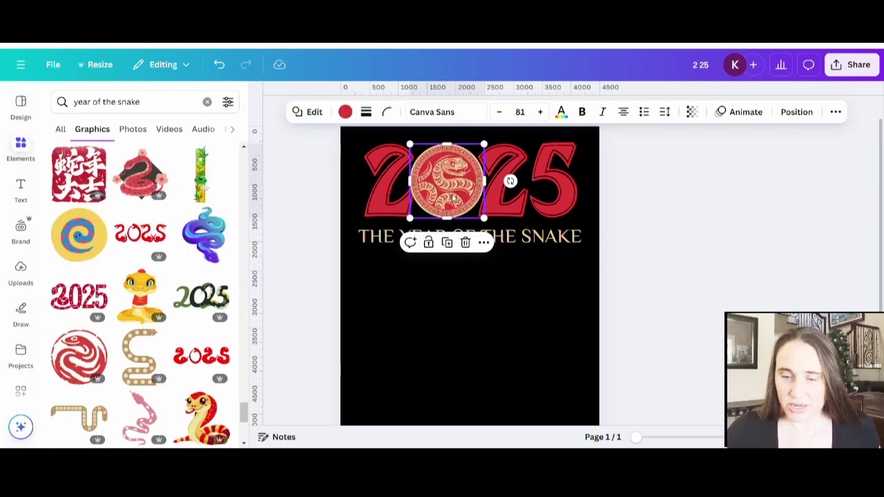
pyautogui.click(752, 281)
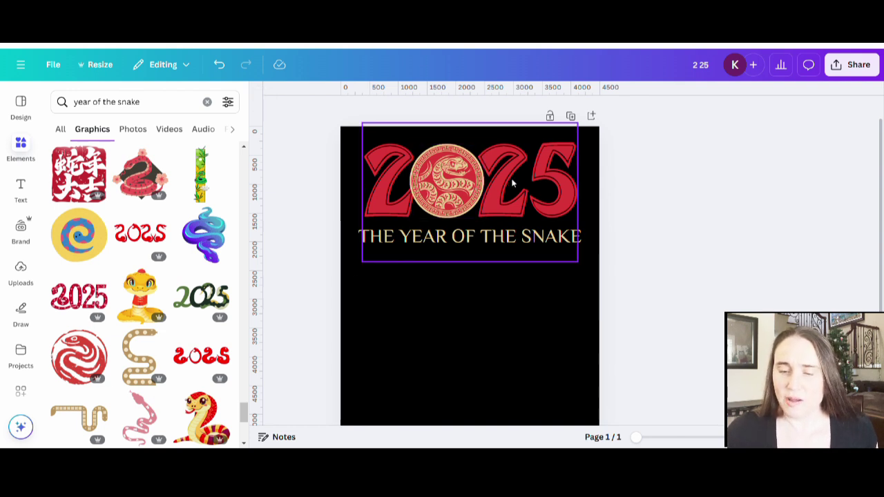
pyautogui.click(546, 195)
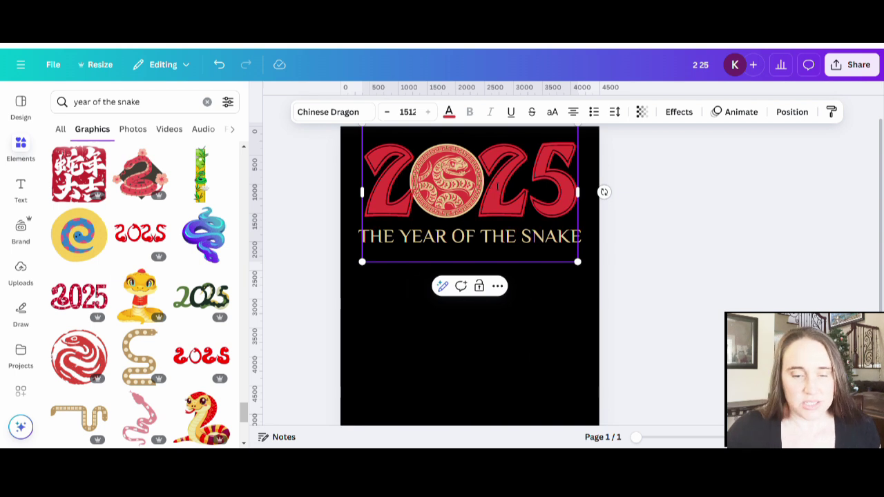
# - Add a pale gold Outline effect to the 2025 lettering at thickness 17
pyautogui.click(679, 112)
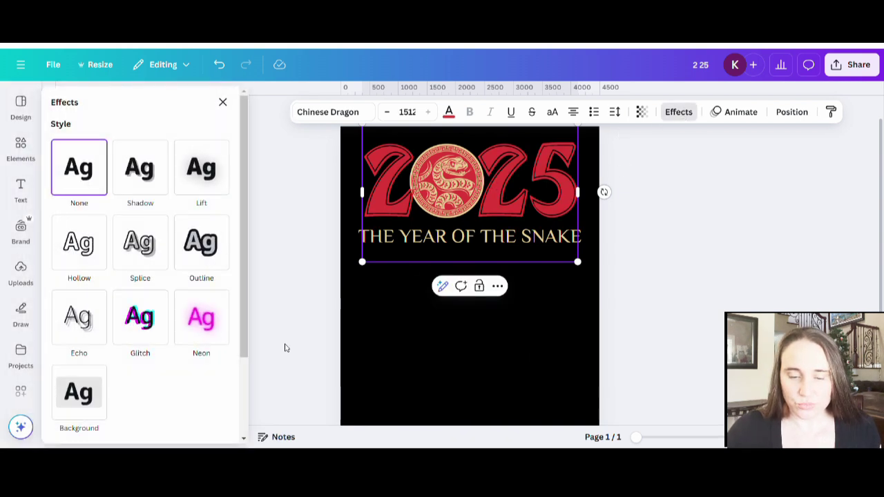
pyautogui.click(201, 242)
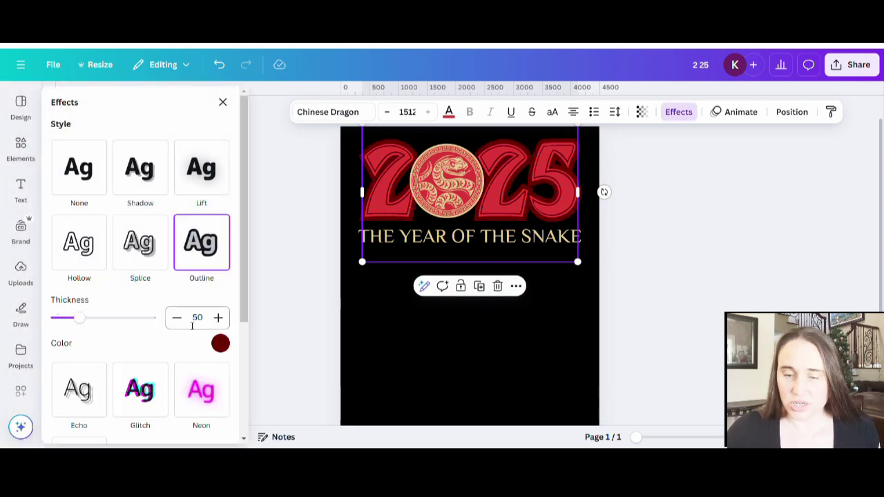
pyautogui.click(221, 343)
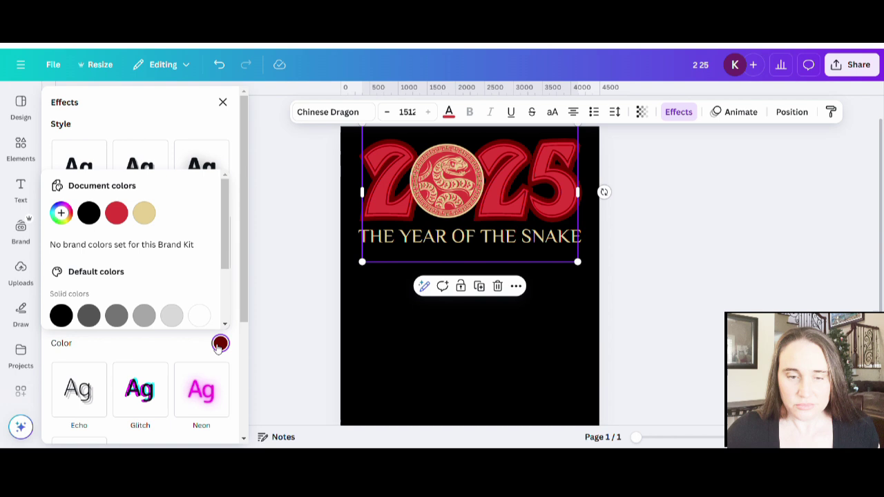
pyautogui.click(146, 215)
pyautogui.click(139, 122)
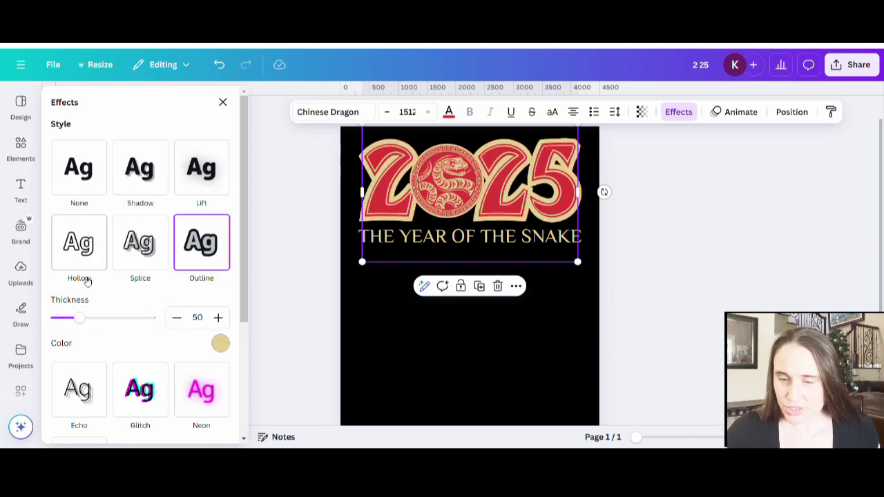
pyautogui.moveTo(80, 318)
pyautogui.mouseDown()
pyautogui.moveTo(59, 322)
pyautogui.moveTo(67, 320)
pyautogui.mouseUp()
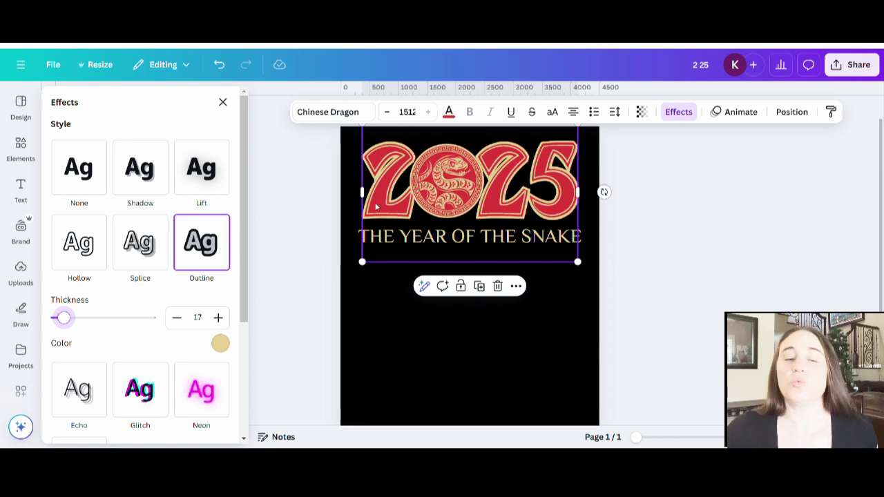
pyautogui.click(429, 352)
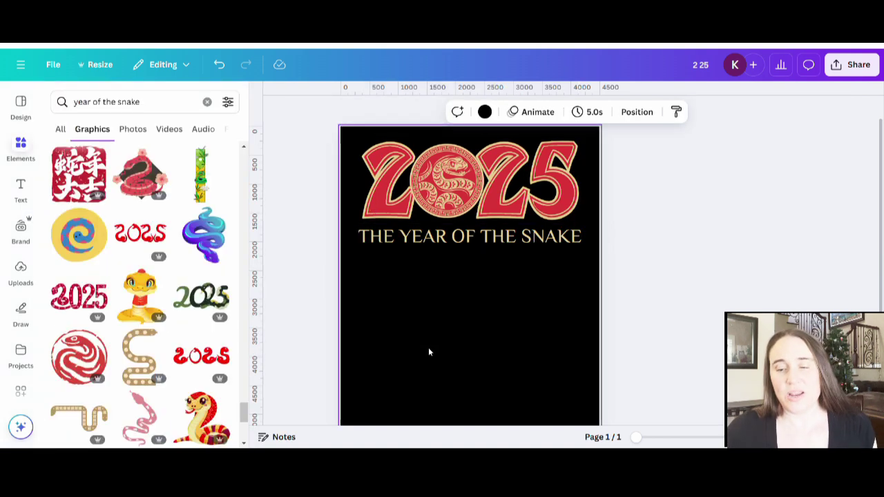
# - Deselect the page and close the snake graphics search results
pyautogui.click(690, 308)
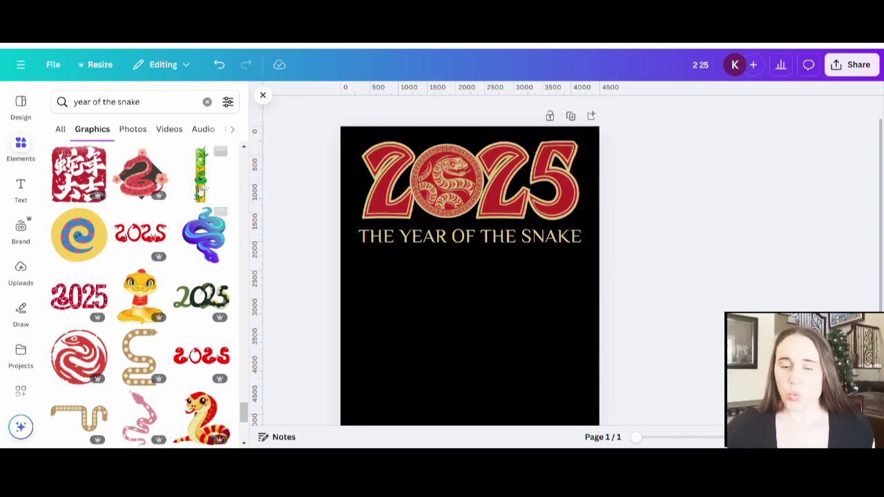
pyautogui.click(262, 95)
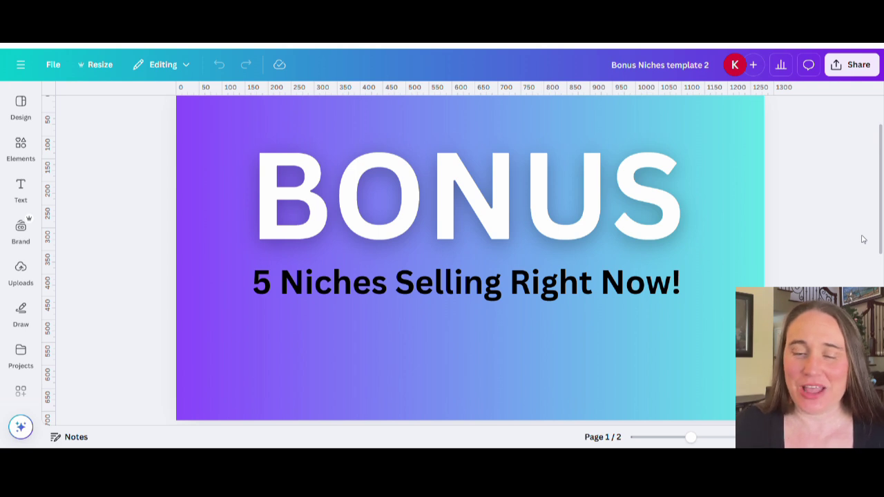
# - Scroll down to page 2 showing the five numbered niche phrases
pyautogui.scroll(-5, 863, 240)
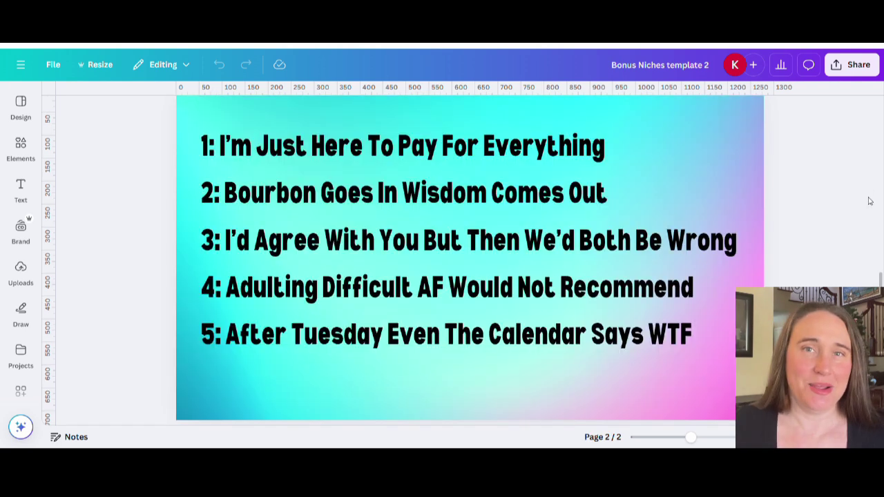